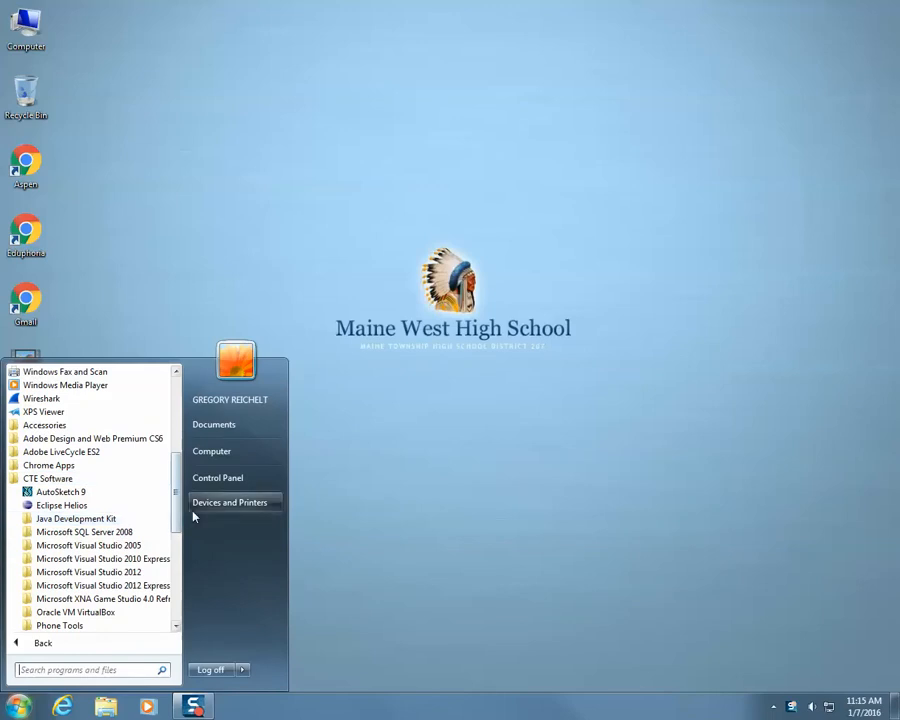
Launch Oracle VM VirtualBox from its folder in the Start menu's All Programs list.
scroll(172, 514, "down", 3)
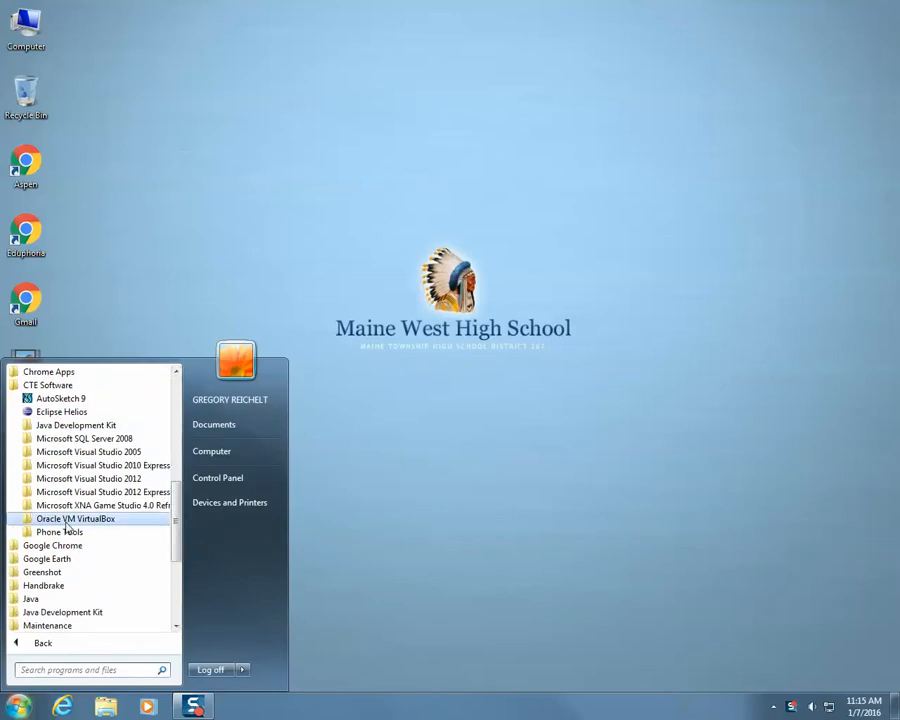
left_click(70, 520)
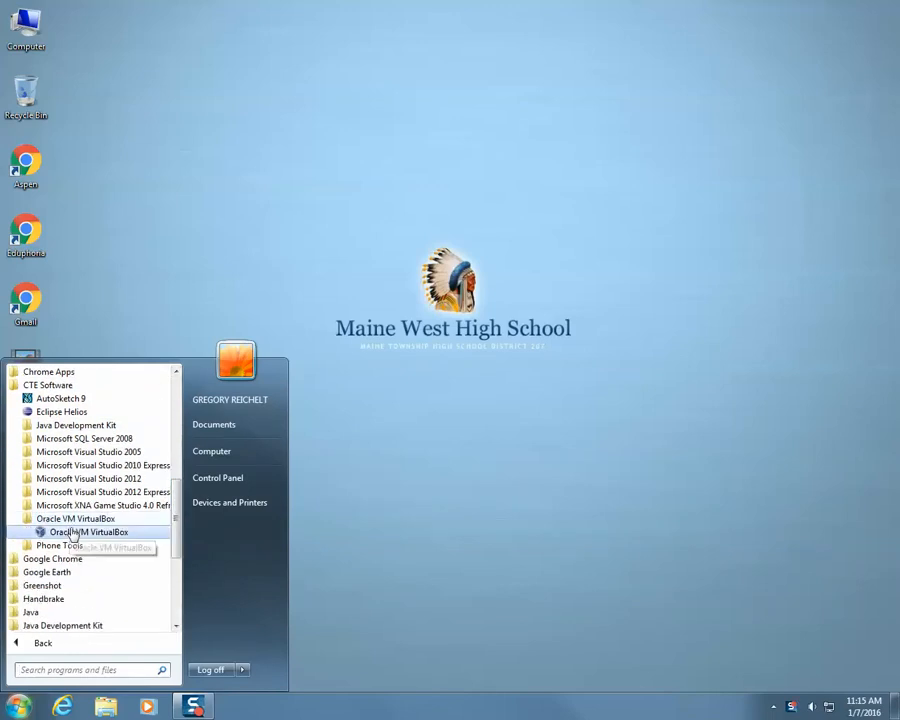
left_click(72, 532)
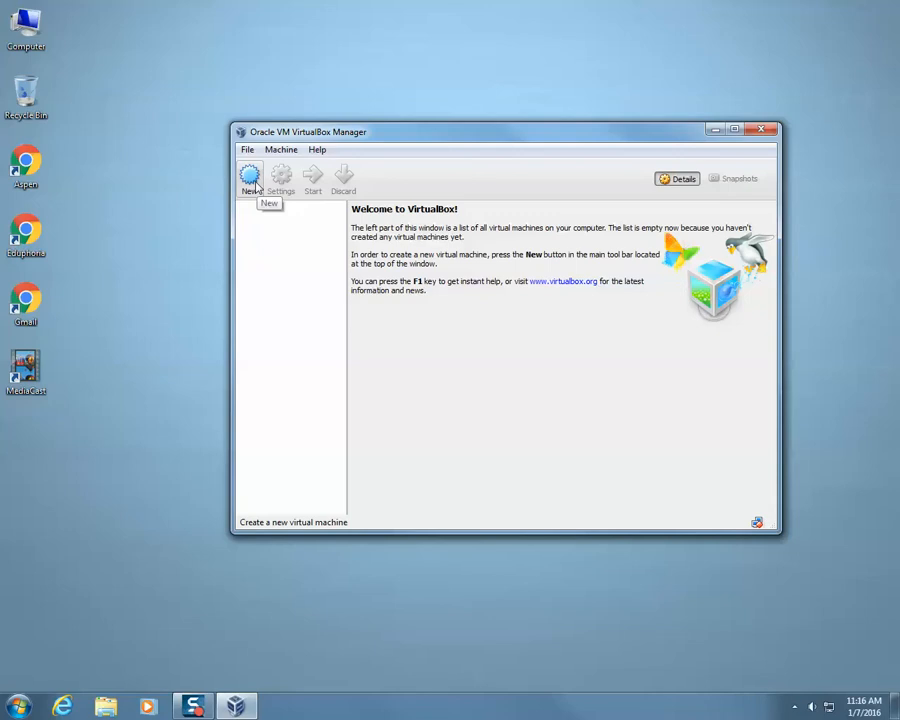
Start a new VM named 'Ubuntu Desktop', version Ubuntu (32 bit), with 3072 MB memory.
left_click(249, 178)
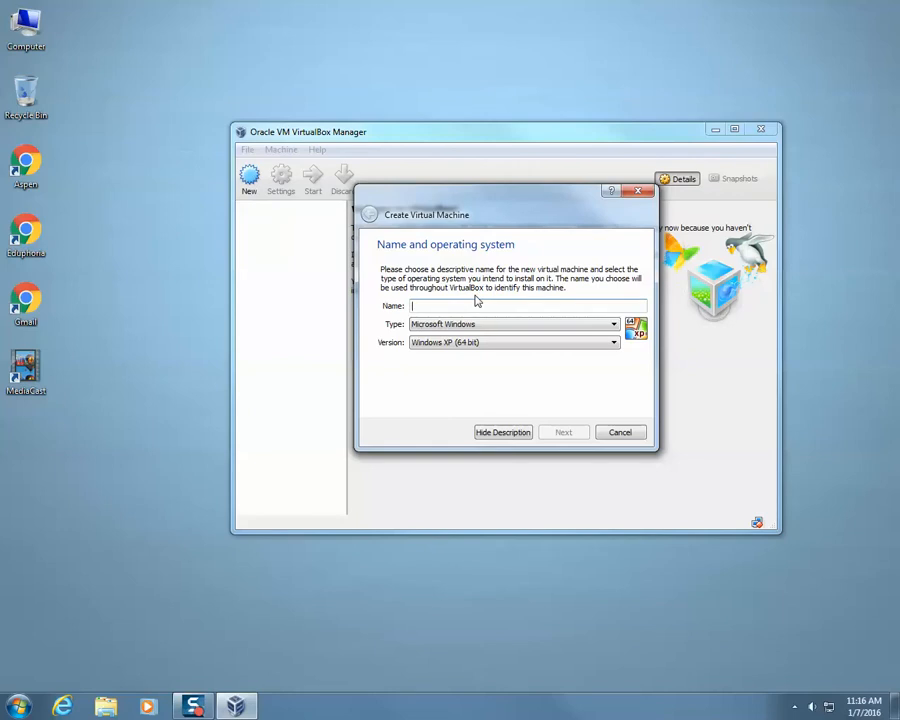
type("Ubuntu ")
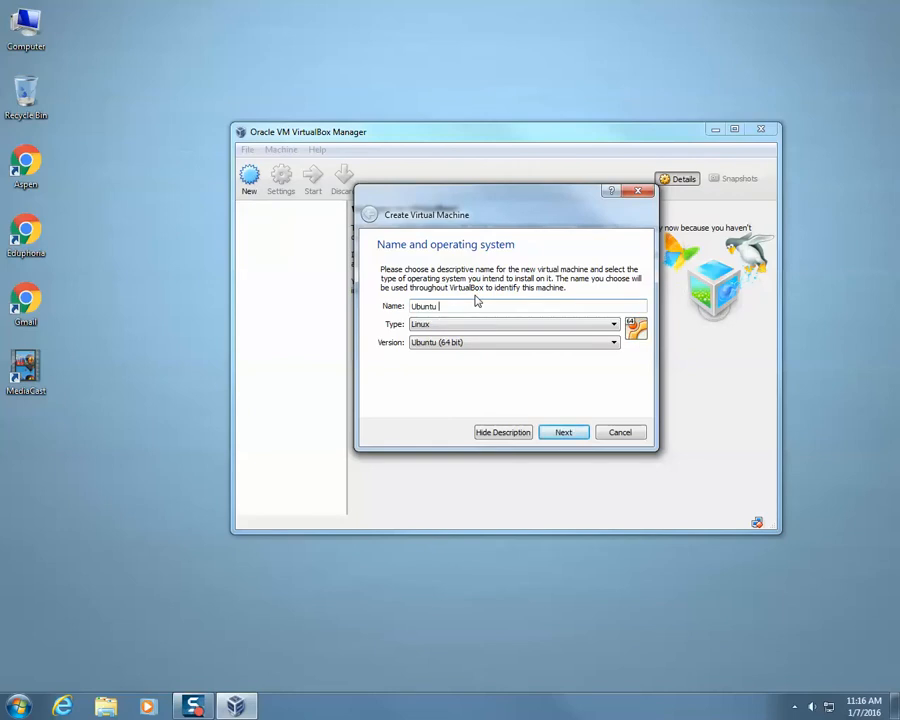
type("Desktop")
left_click(463, 345)
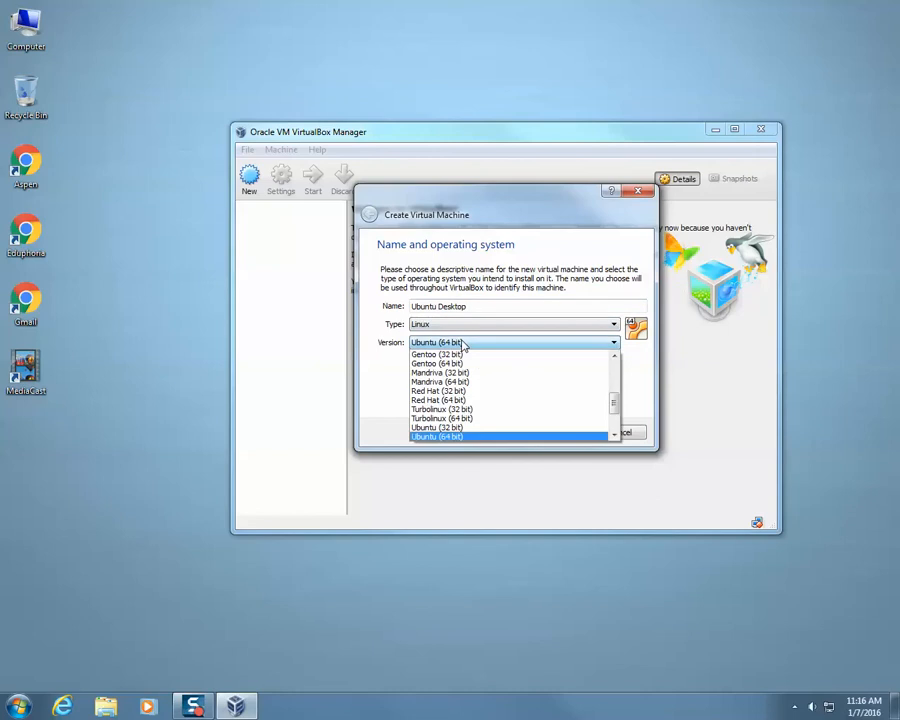
left_click(475, 430)
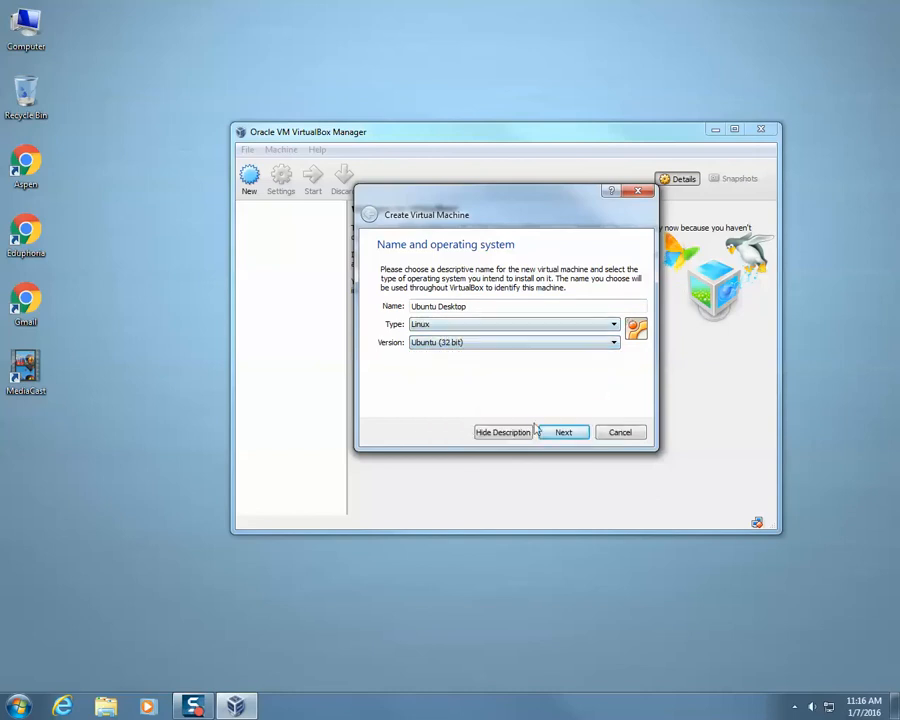
left_click(564, 433)
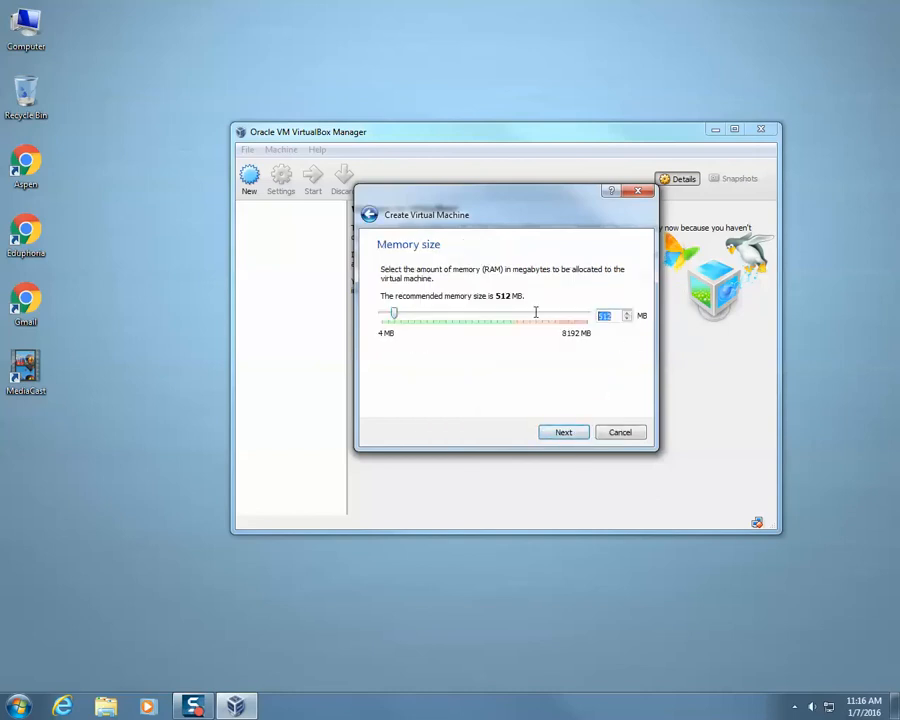
type("3072")
Give it a new dynamically allocated virtual hard disk with the default file type and finish.
left_click(567, 435)
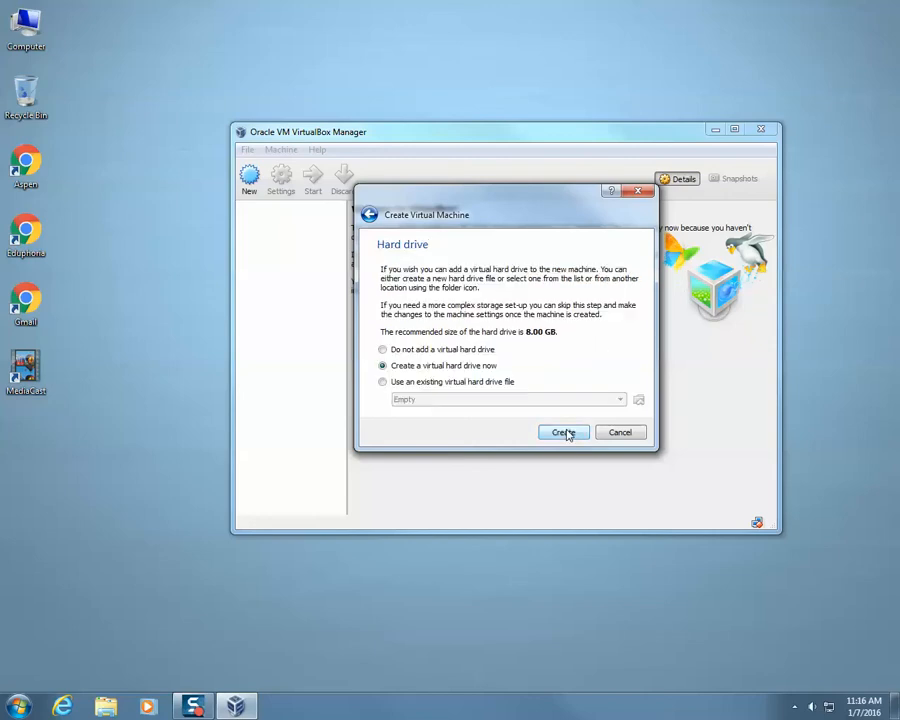
left_click(566, 434)
left_click(587, 430)
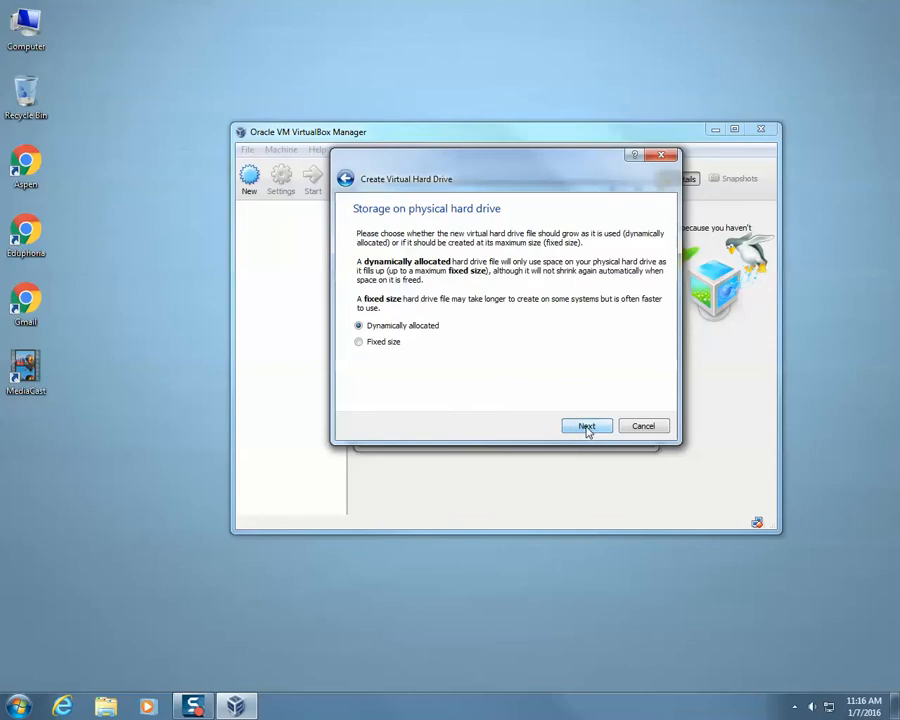
left_click(587, 427)
left_click(587, 427)
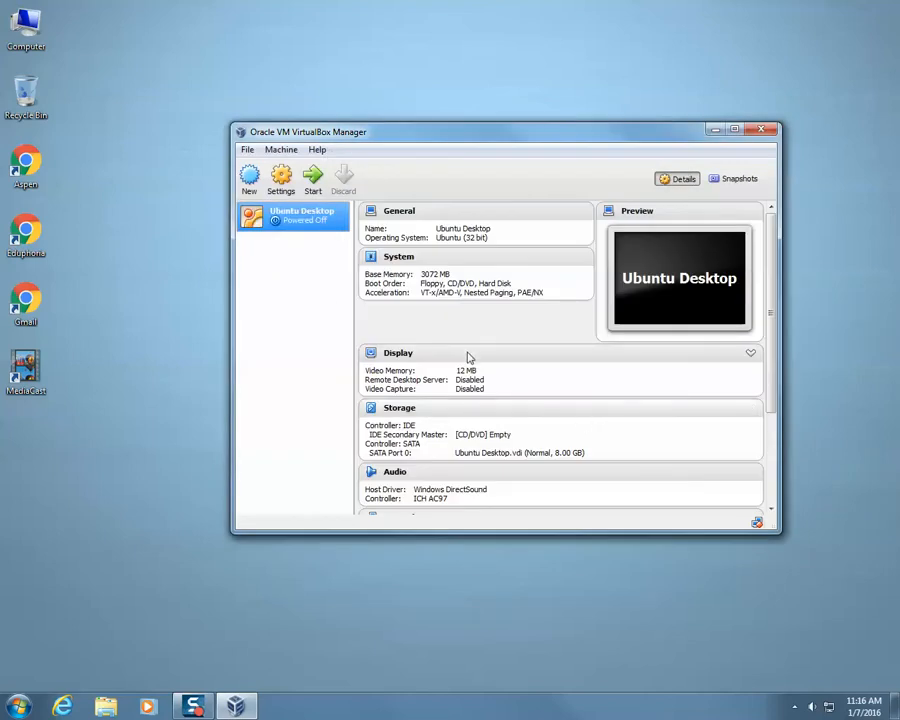
Double-click Ubuntu Desktop in the VM list to power it on.
double_click(317, 223)
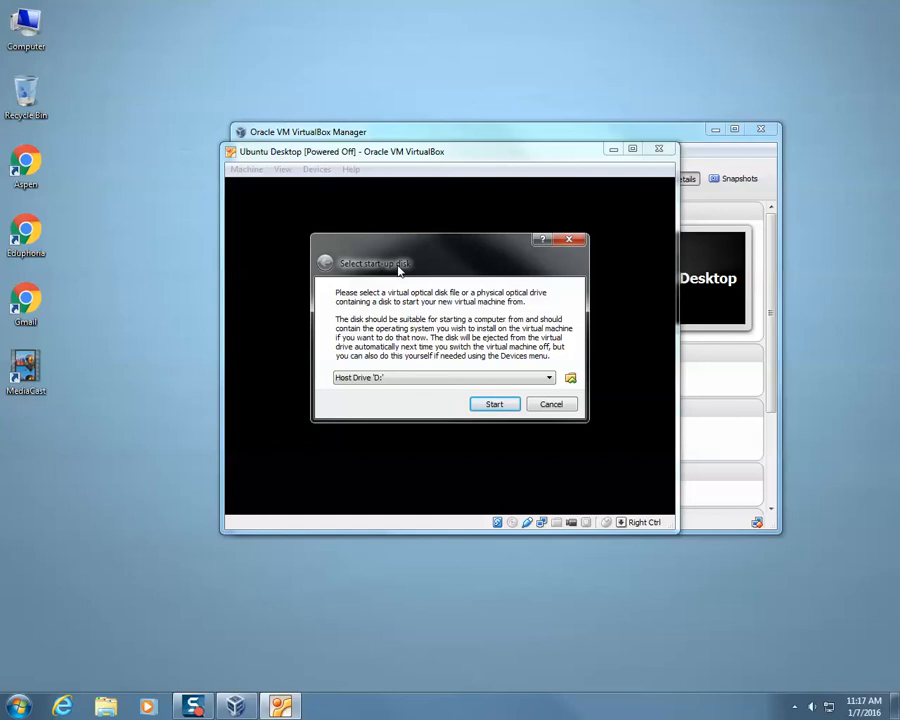
Browse for a start-up disk image in the Shared (S:) drive's MAINEWEST\STUDENTS\AAT folder.
left_click(570, 377)
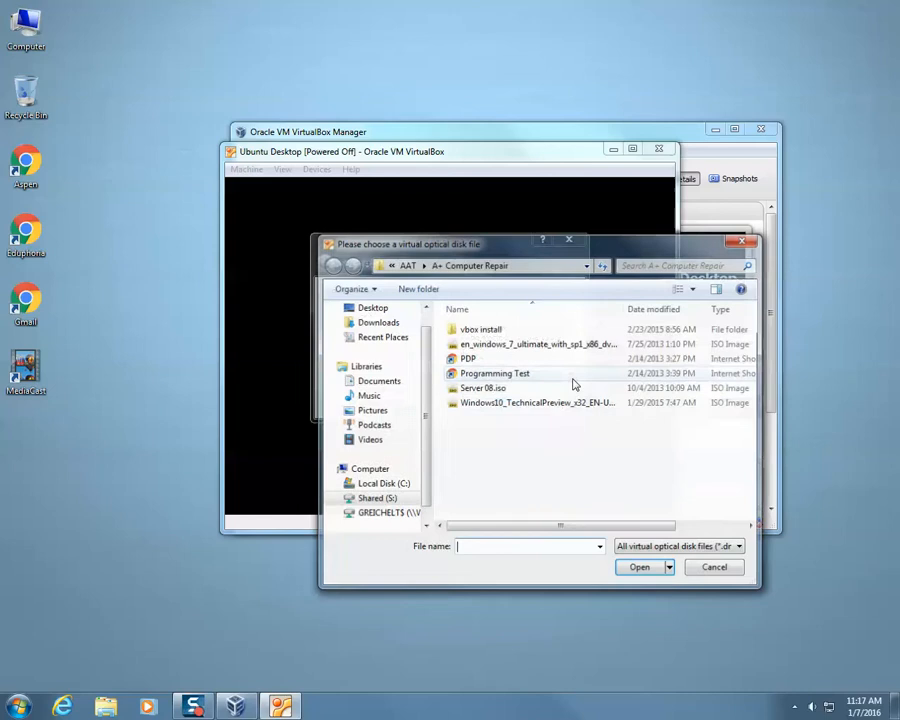
left_click(590, 264)
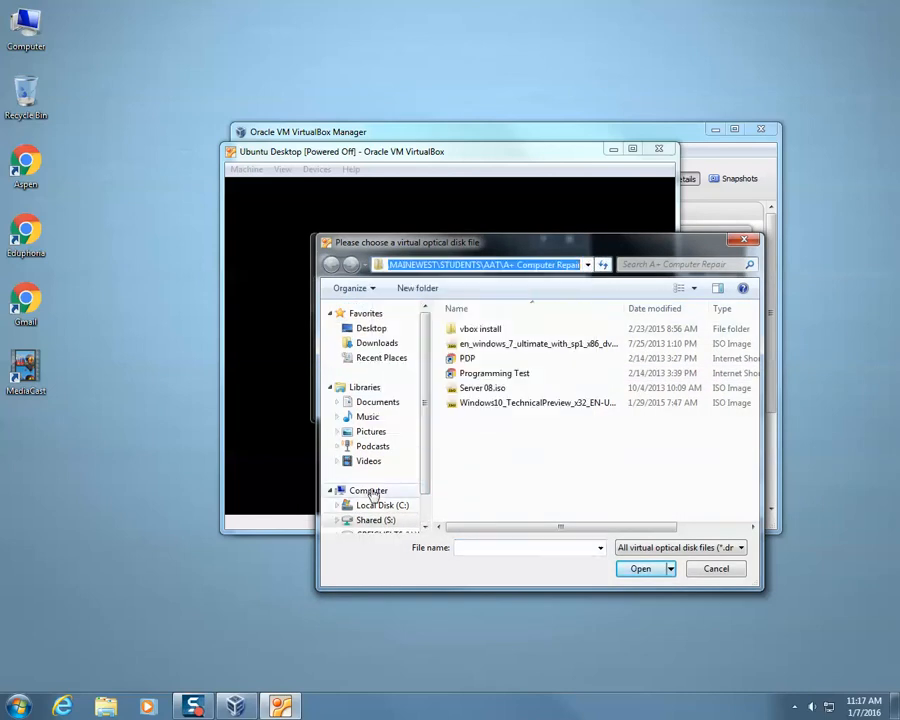
left_click(368, 490)
left_click(587, 264)
left_click(539, 400)
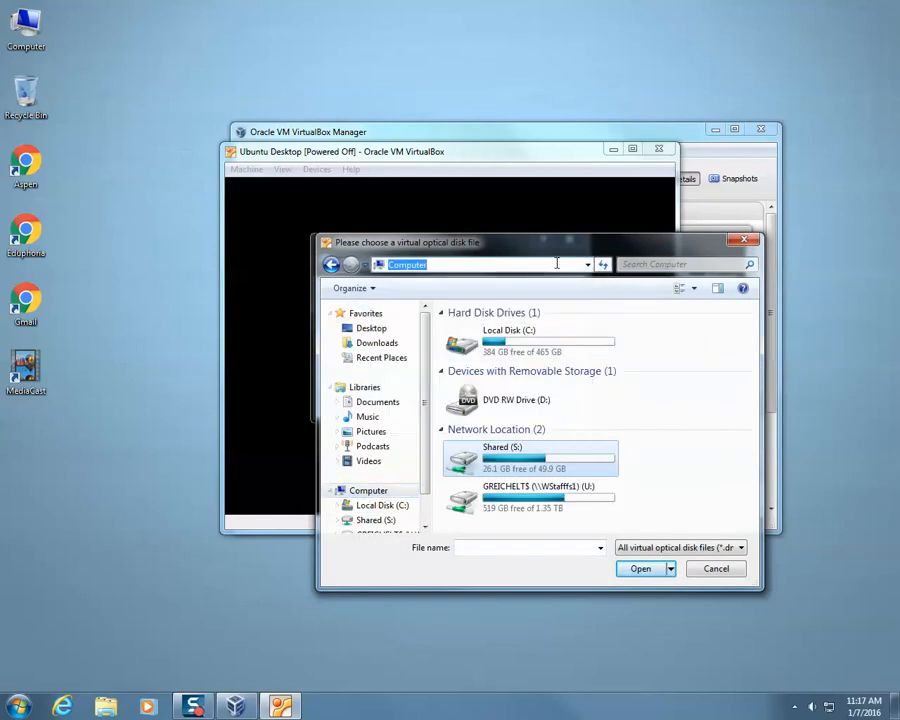
double_click(482, 457)
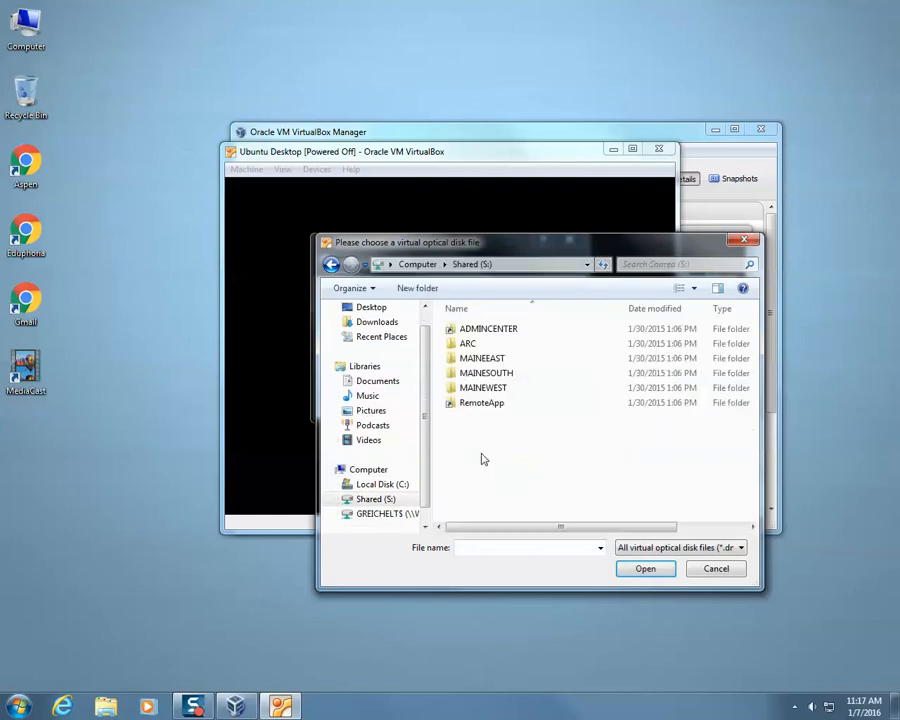
double_click(466, 388)
double_click(482, 366)
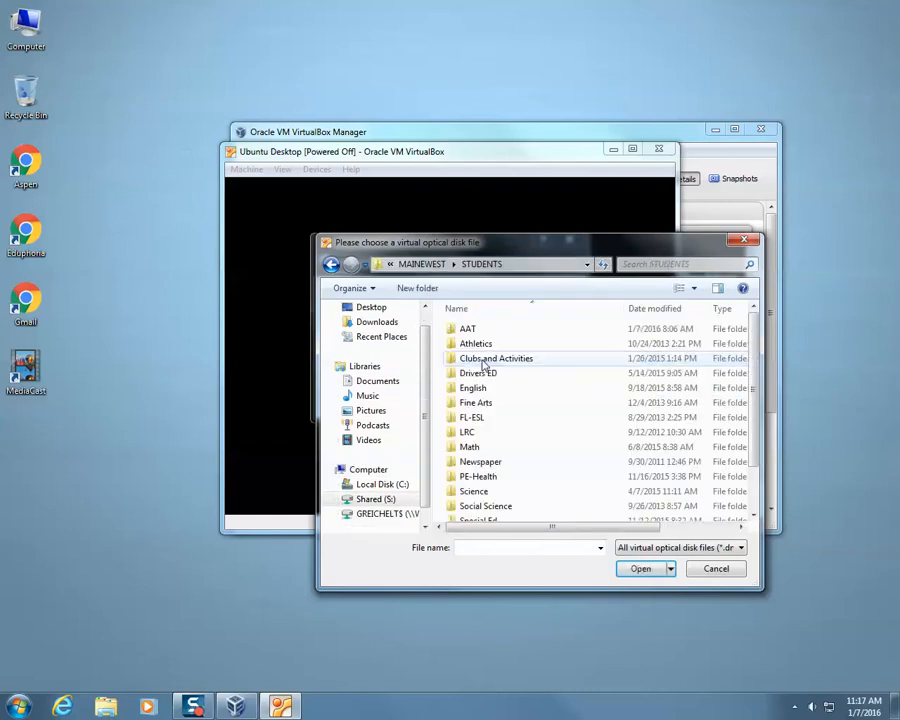
double_click(468, 329)
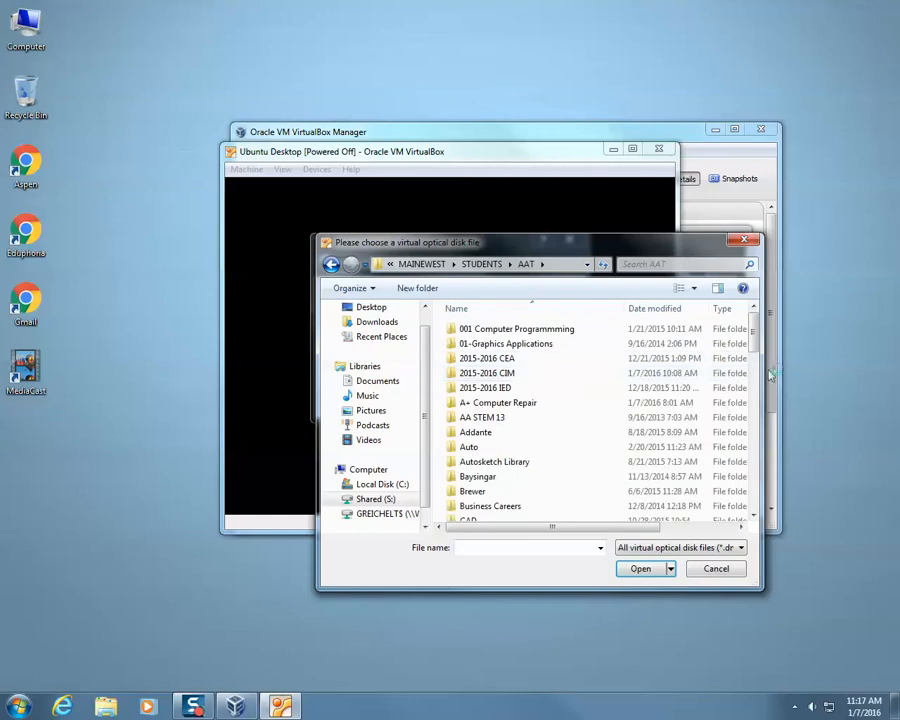
Choose ubuntu-14.04.3-desktop-i386.iso from the linux folder and boot the VM from it.
left_click_drag(759, 345, 739, 443)
double_click(465, 467)
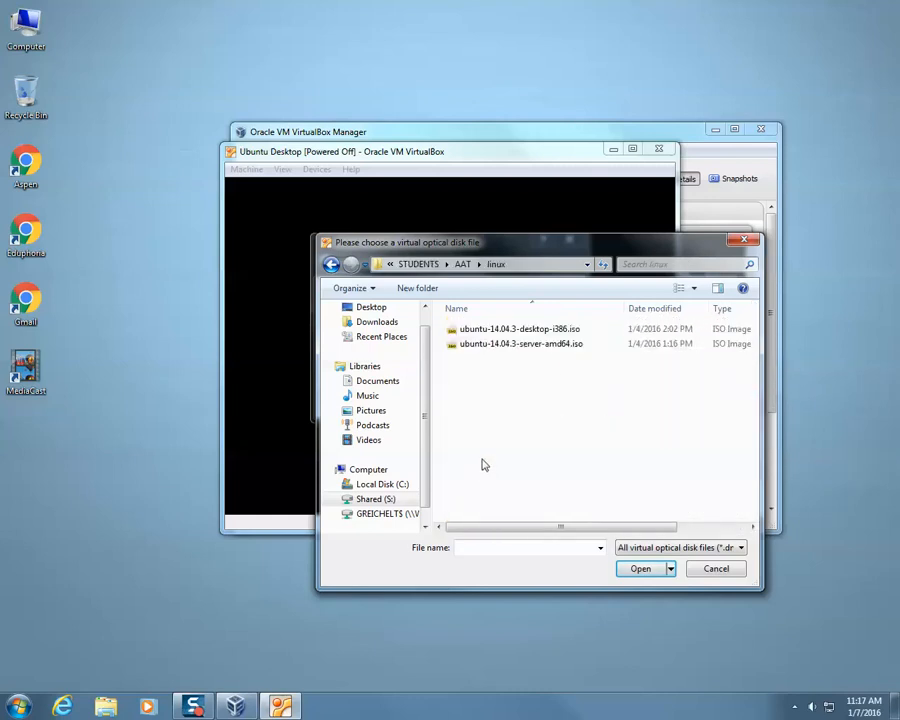
left_click(505, 332)
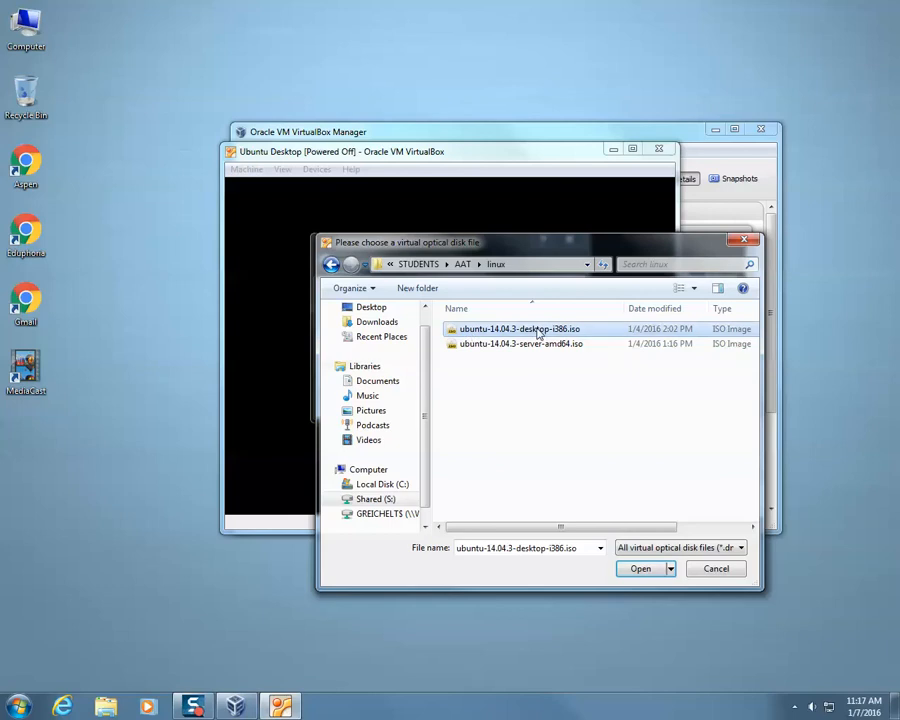
left_click(641, 569)
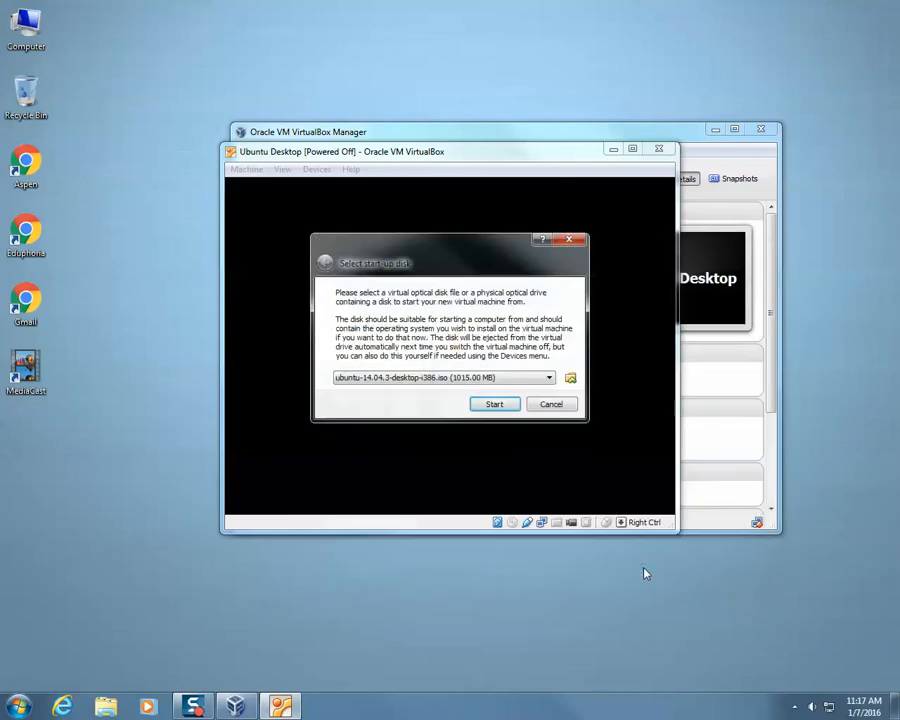
left_click(494, 404)
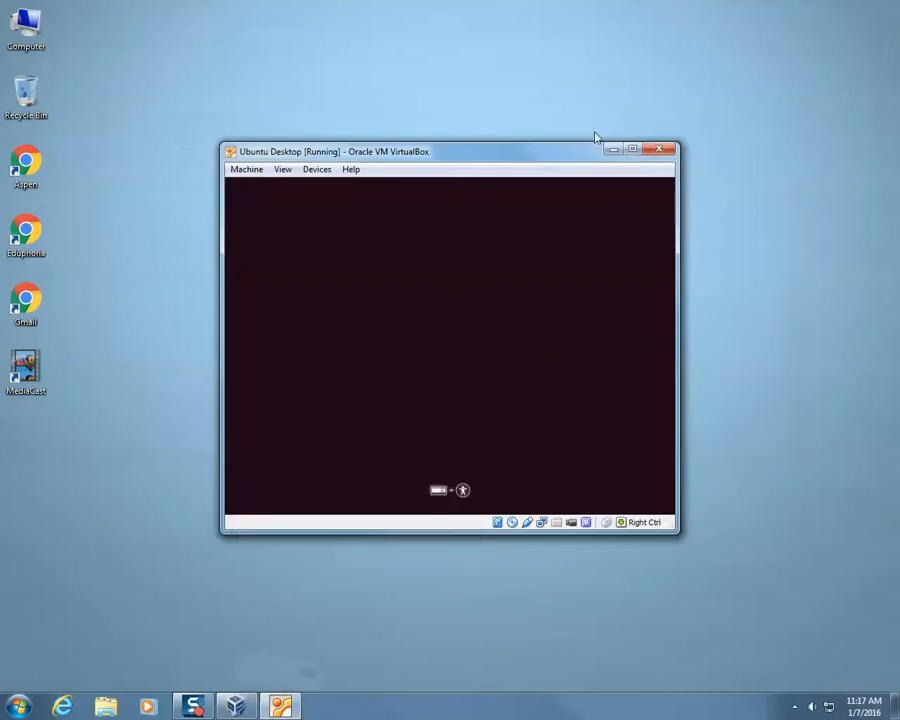
Move the Ubuntu Desktop window up and left so the whole installer Welcome screen fits.
left_click_drag(484, 153, 478, 127)
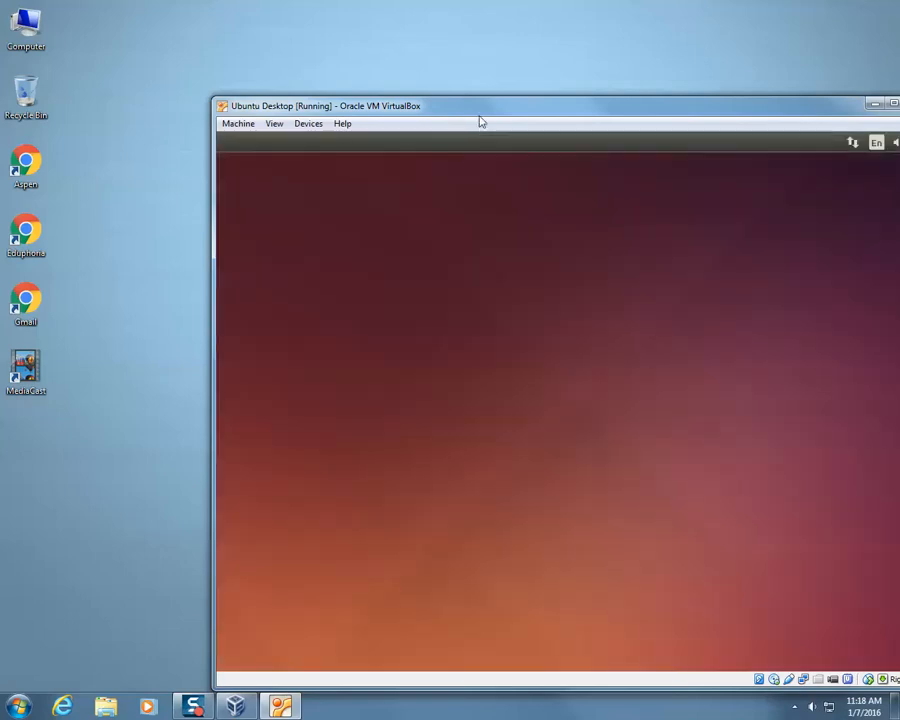
left_click_drag(484, 108, 364, 56)
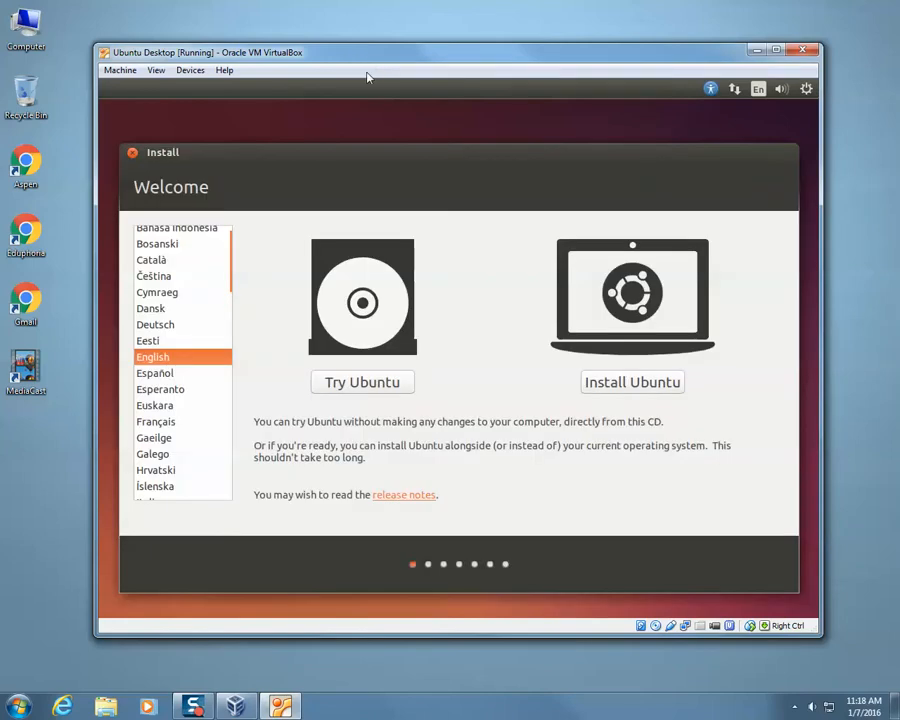
In Machine Settings > Network, change Adapter 1 from NAT to Bridged Adapter and save.
left_click(117, 73)
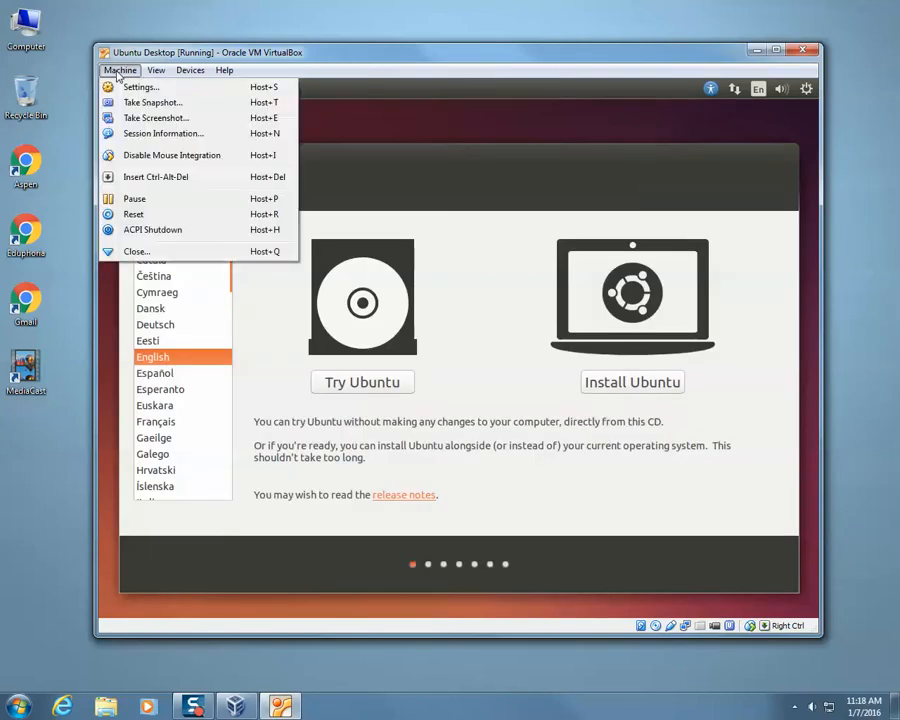
left_click(133, 88)
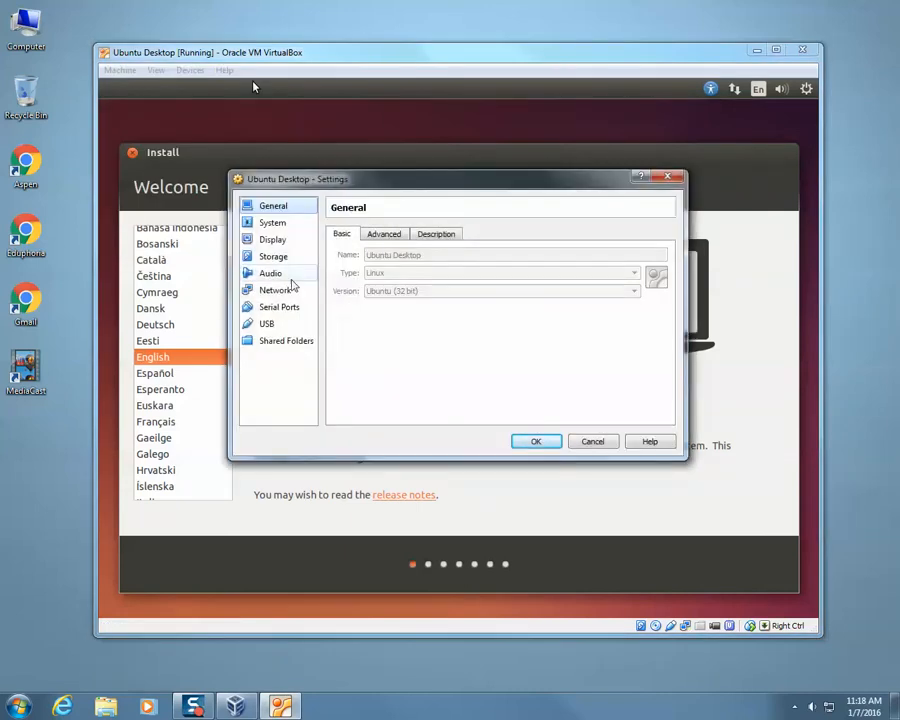
left_click(285, 292)
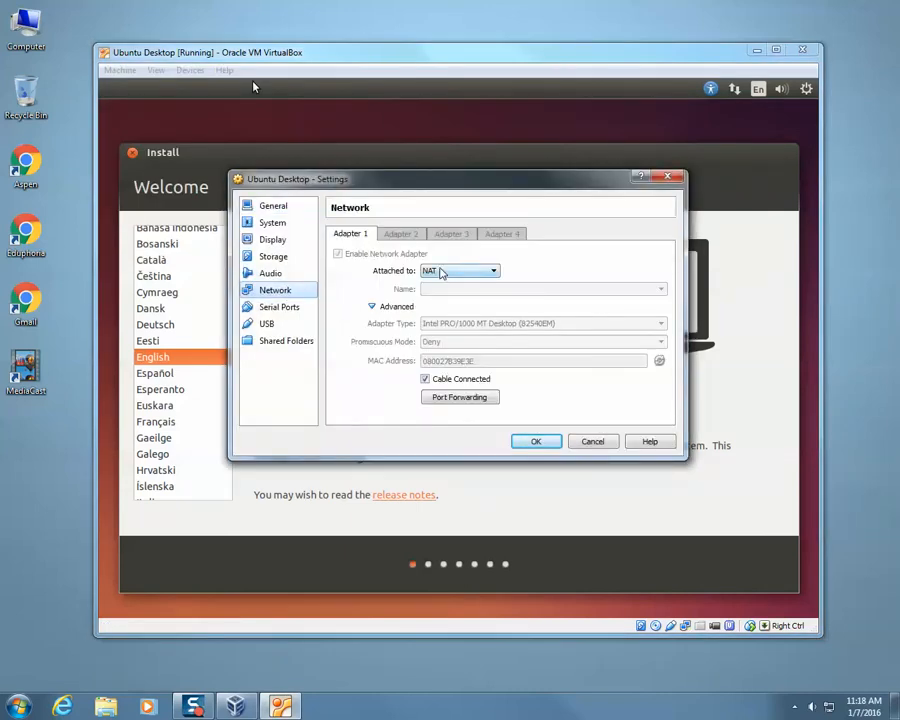
left_click(440, 277)
left_click(442, 311)
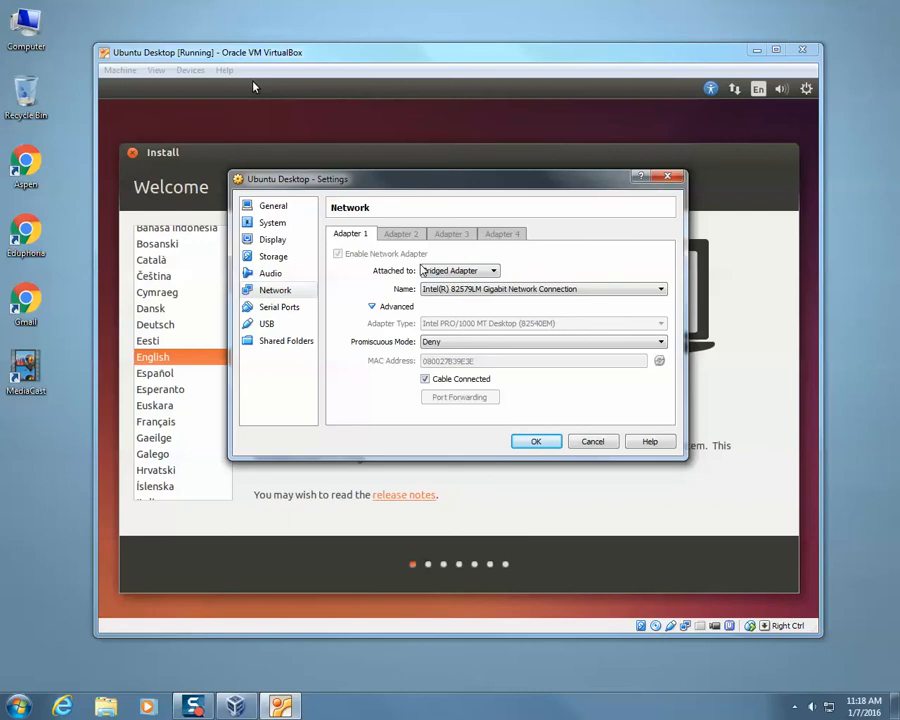
left_click(534, 442)
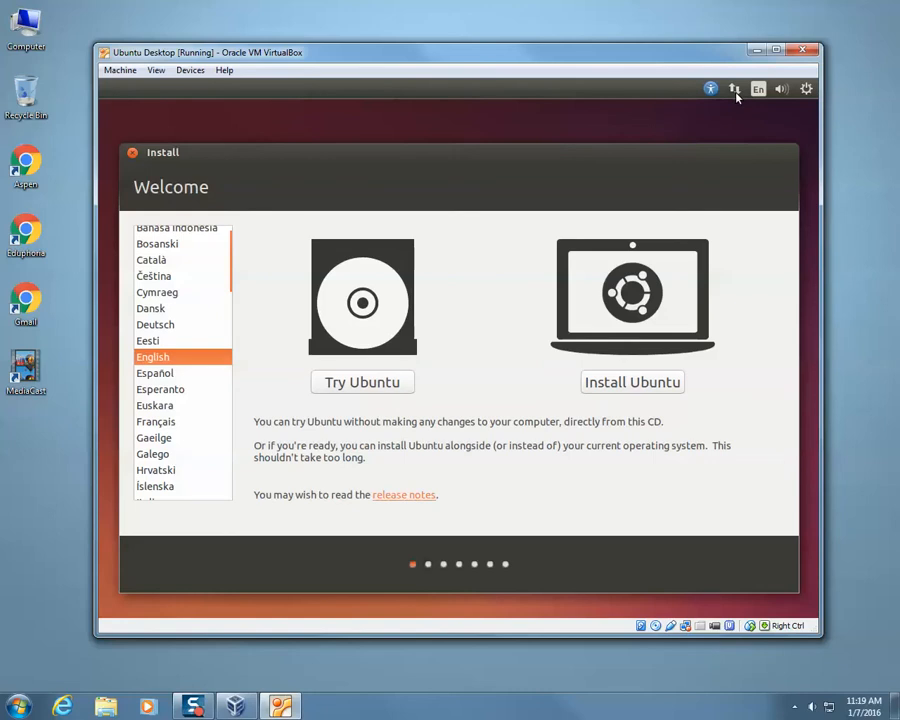
Choose Install Ubuntu with download updates and third-party software enabled, then continue.
left_click(645, 390)
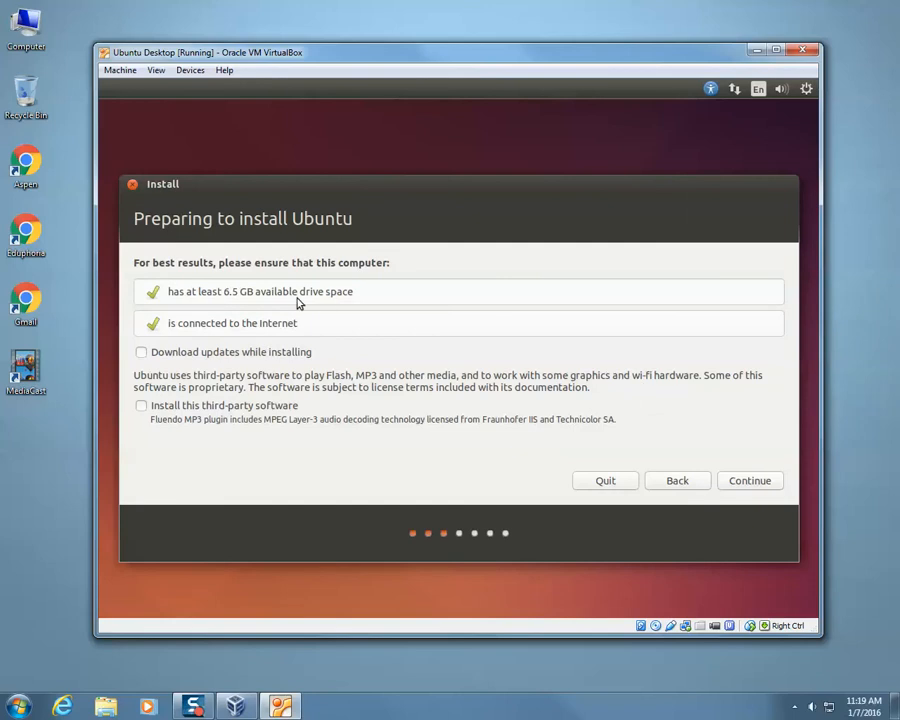
left_click(180, 352)
left_click(178, 405)
left_click(766, 483)
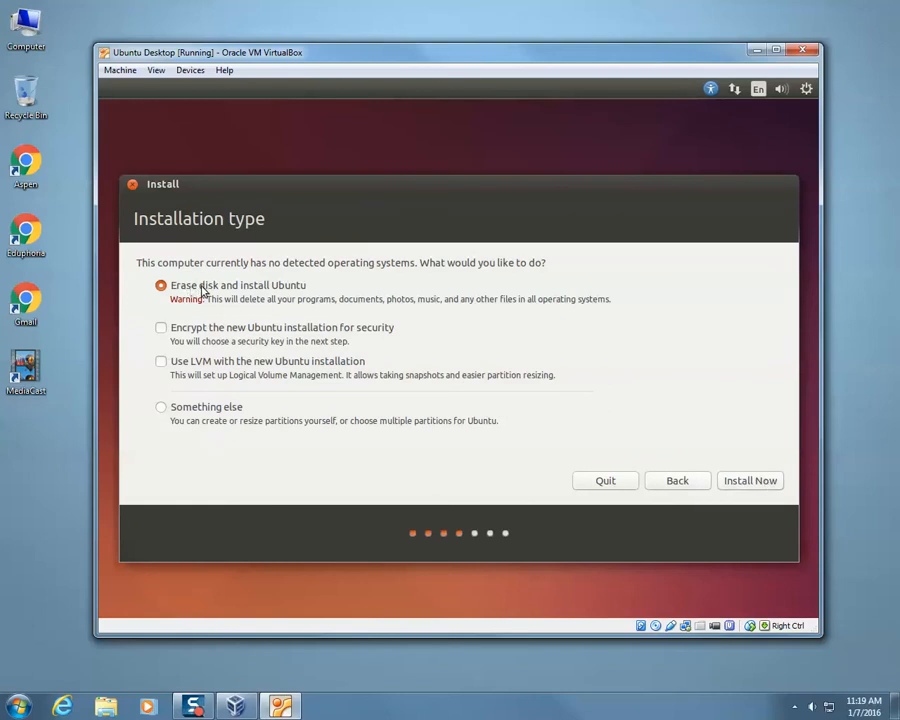
Install with Erase disk and install Ubuntu, confirming the partition changes be written.
left_click(756, 483)
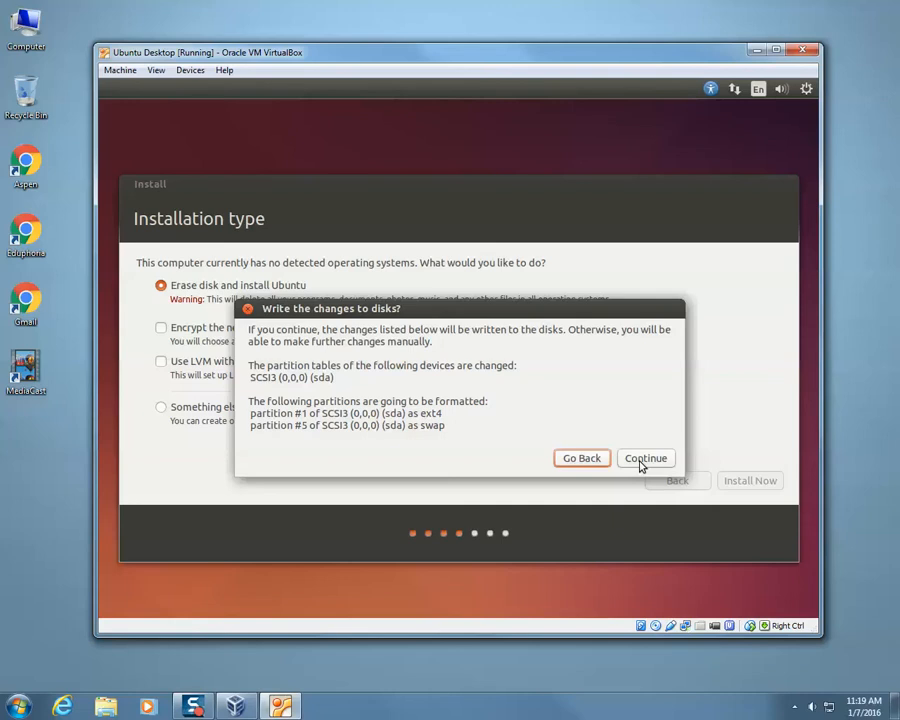
left_click(646, 458)
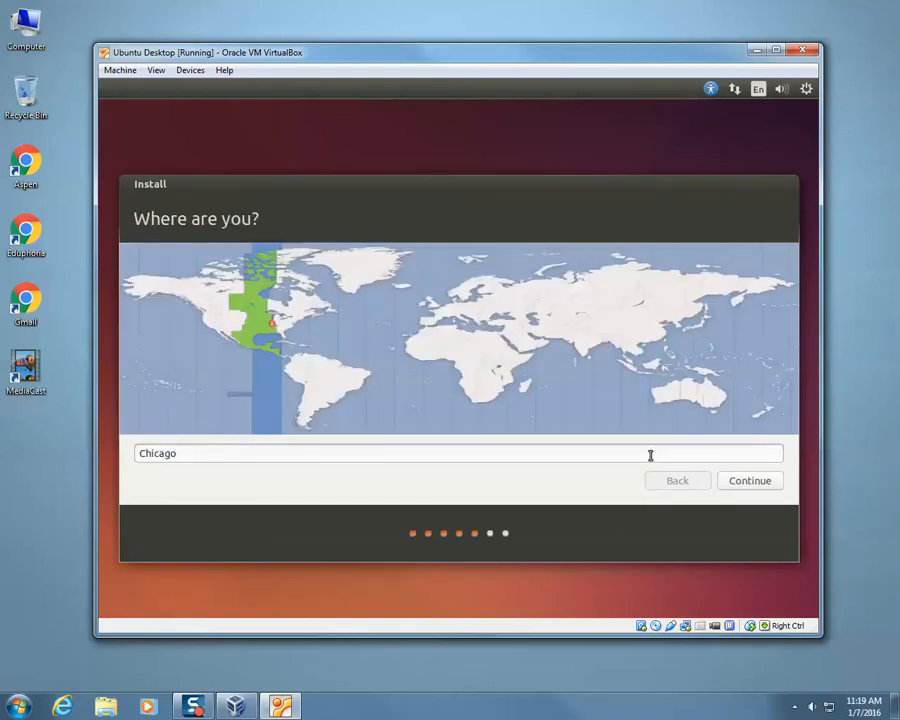
Accept Chicago as the location and English (US) as the keyboard layout.
left_click(745, 482)
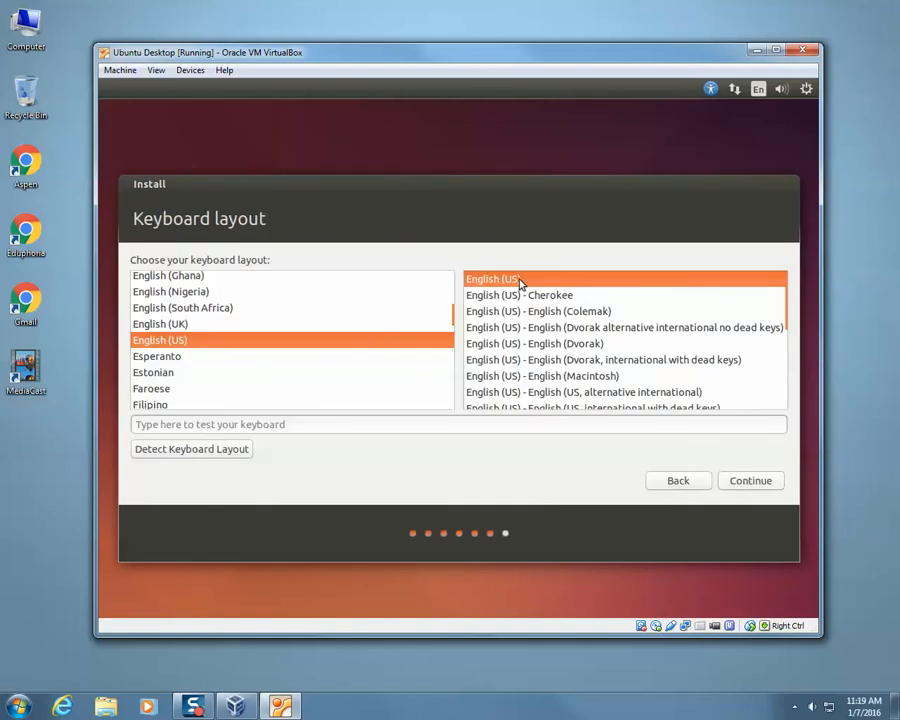
left_click(762, 481)
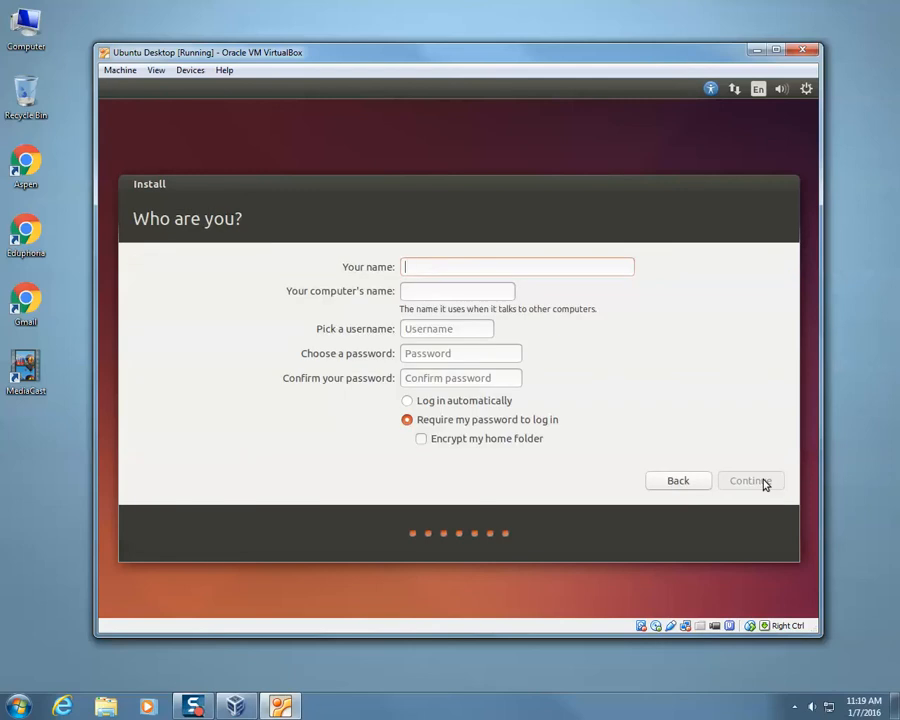
Enter the user's full name, then a computer name and username based on it.
type("Mr. Reichelt")
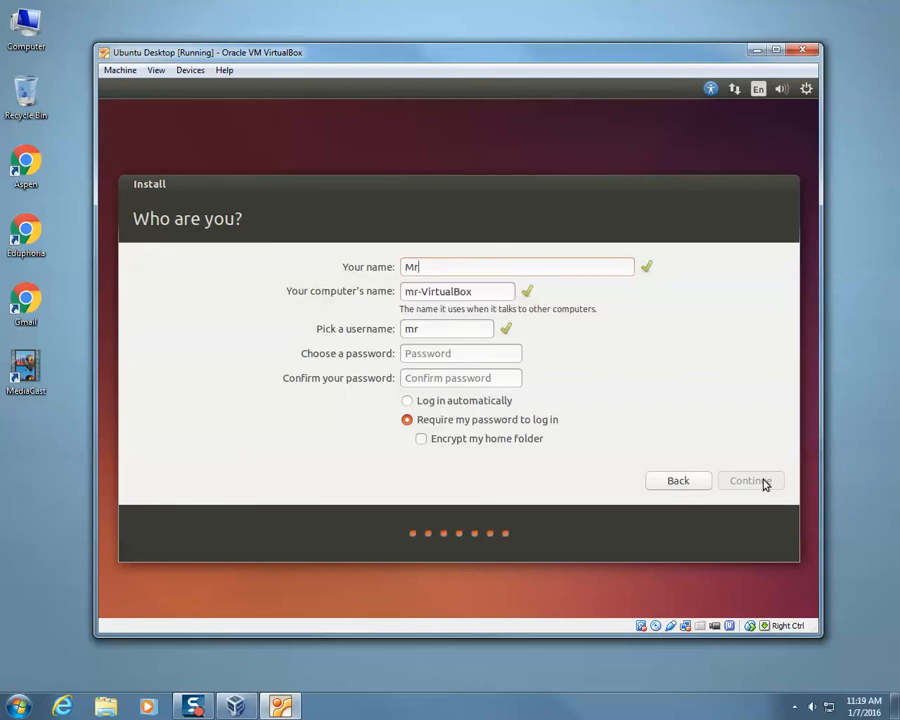
key("Tab")
key("End")
key("Home")
key("Delete")
key("Delete")
key("Delete")
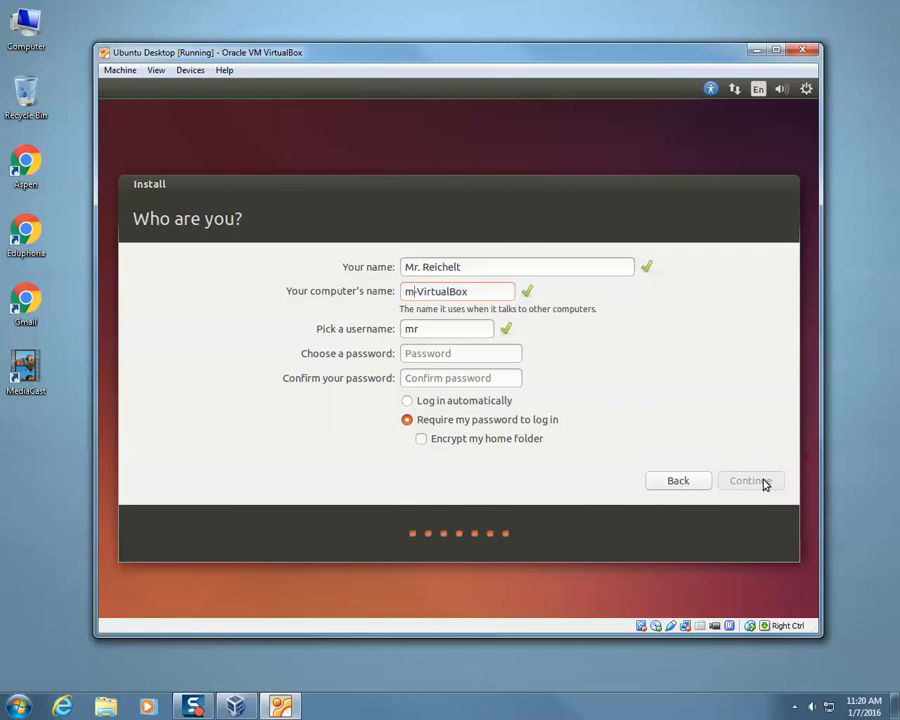
type("greichelt-")
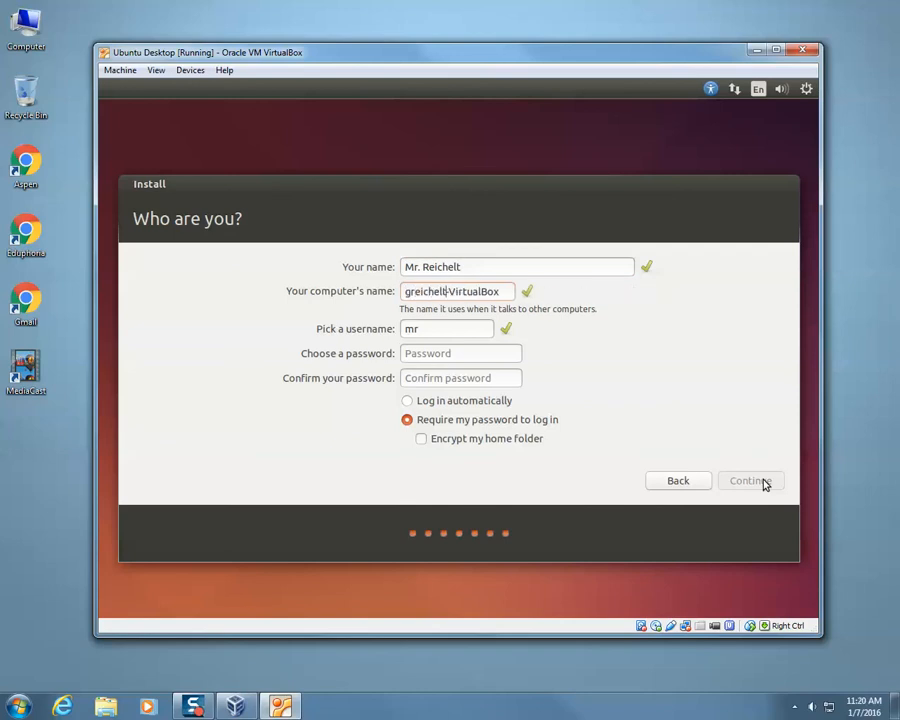
key("Tab")
type("greichelt")
Enter and confirm the account password, enable Log in automatically, and continue installing.
key("Tab")
type("********")
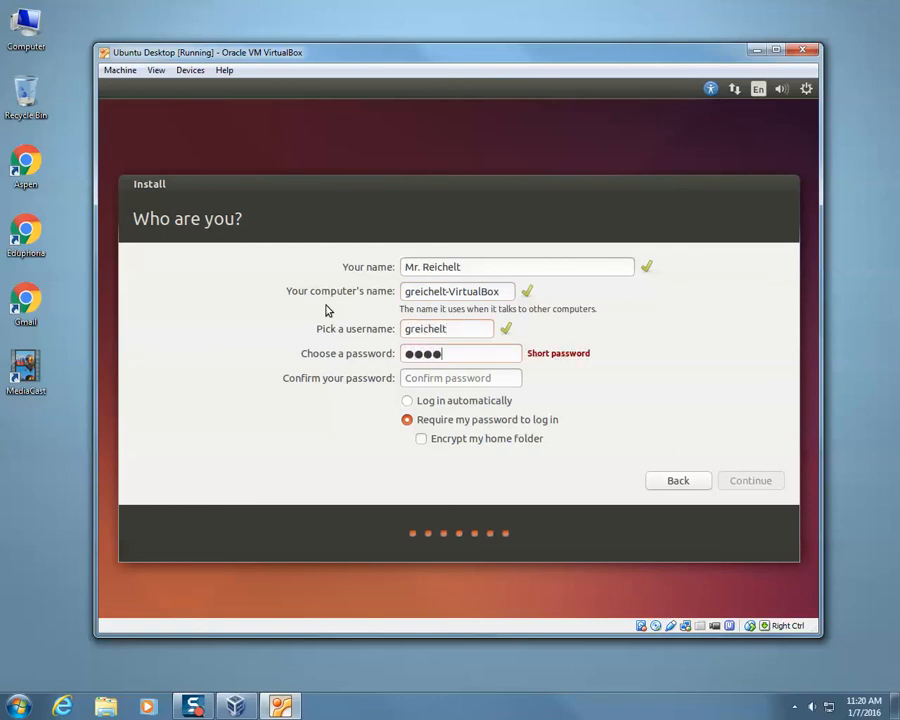
key("Tab")
type("********")
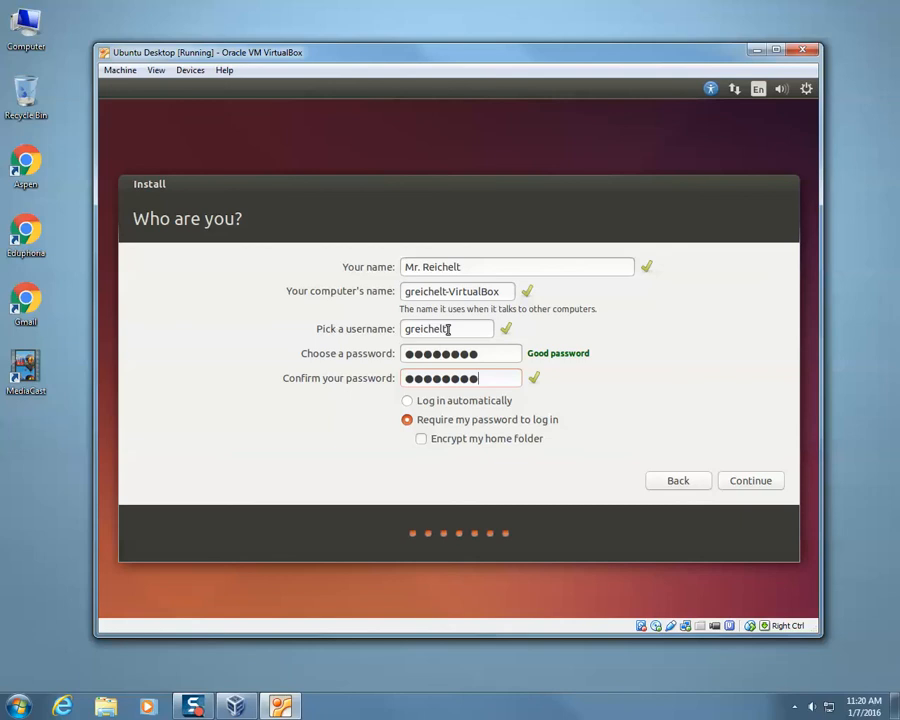
left_click(409, 400)
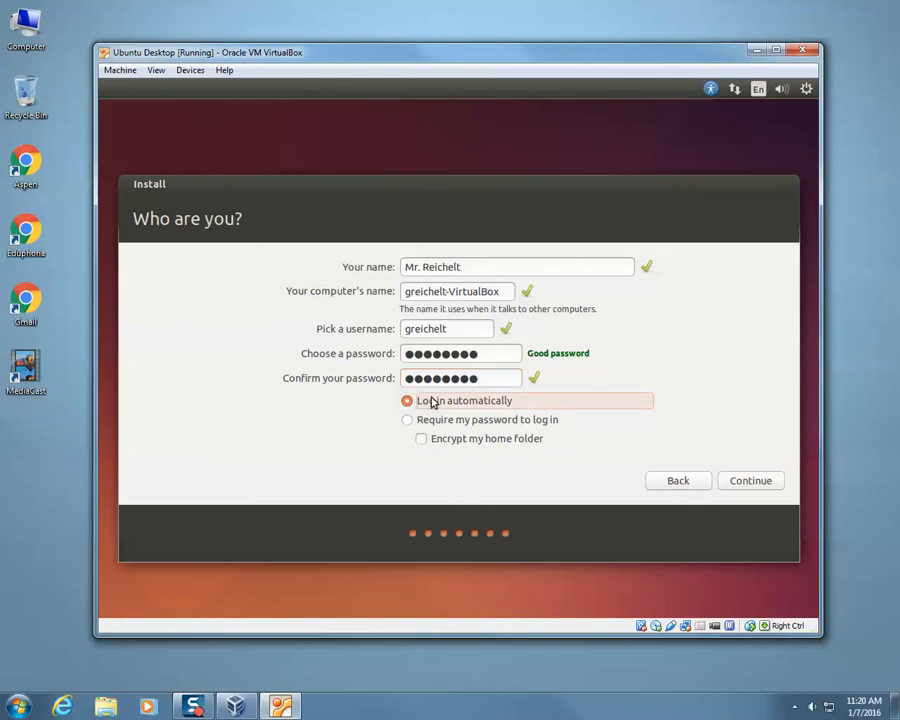
left_click(758, 480)
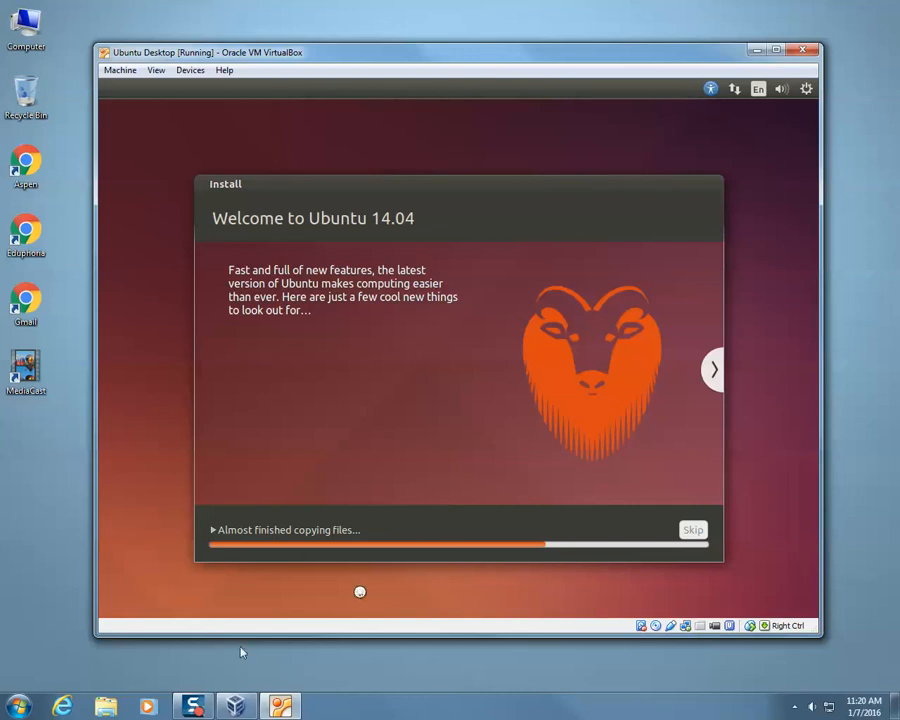
Bring the VM window to the front while Ubuntu copies files and reaches 'Installing system'.
mouse_move(197, 708)
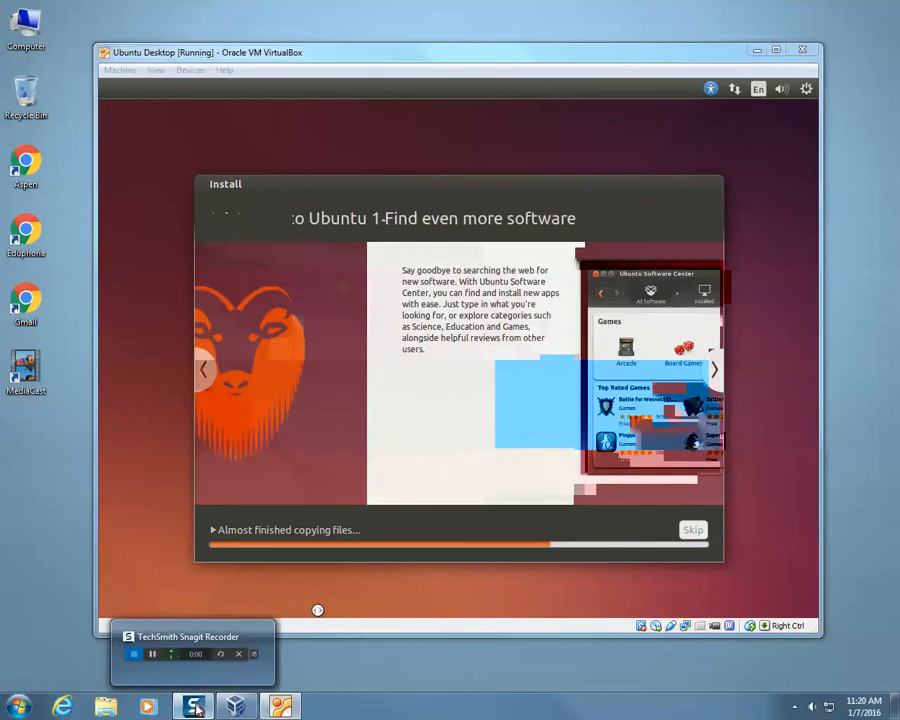
left_click(546, 597)
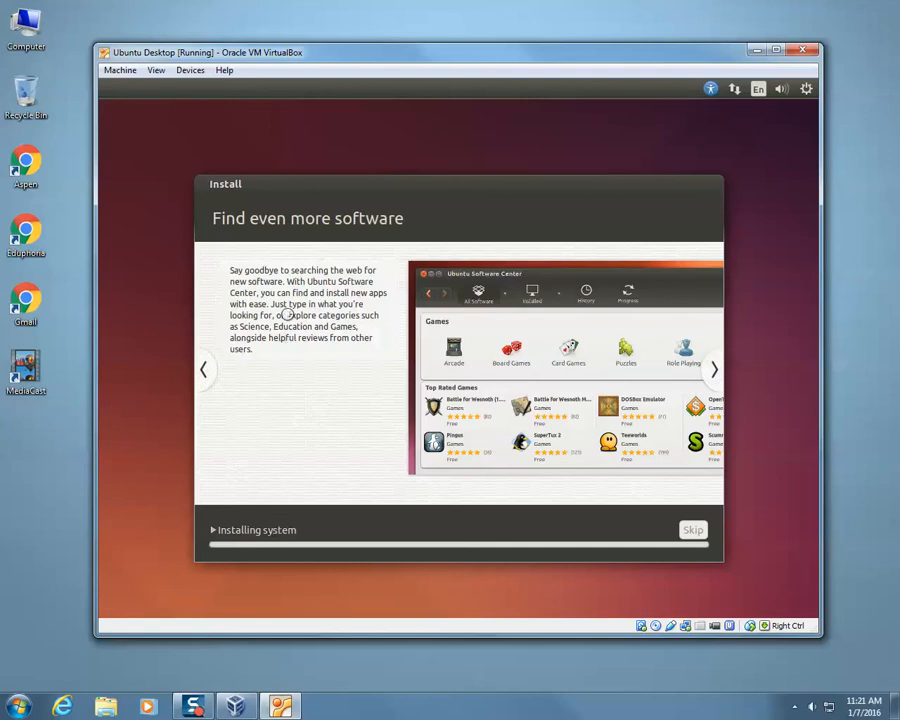
Close the Ubuntu Desktop VM window with 'Save the machine state' chosen.
left_click(803, 52)
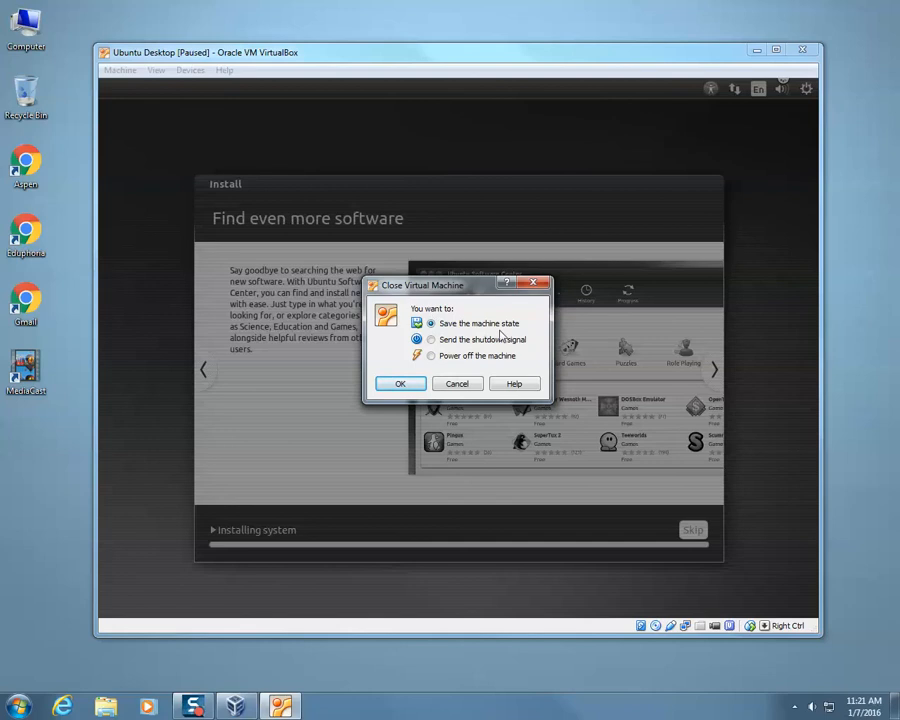
left_click(400, 385)
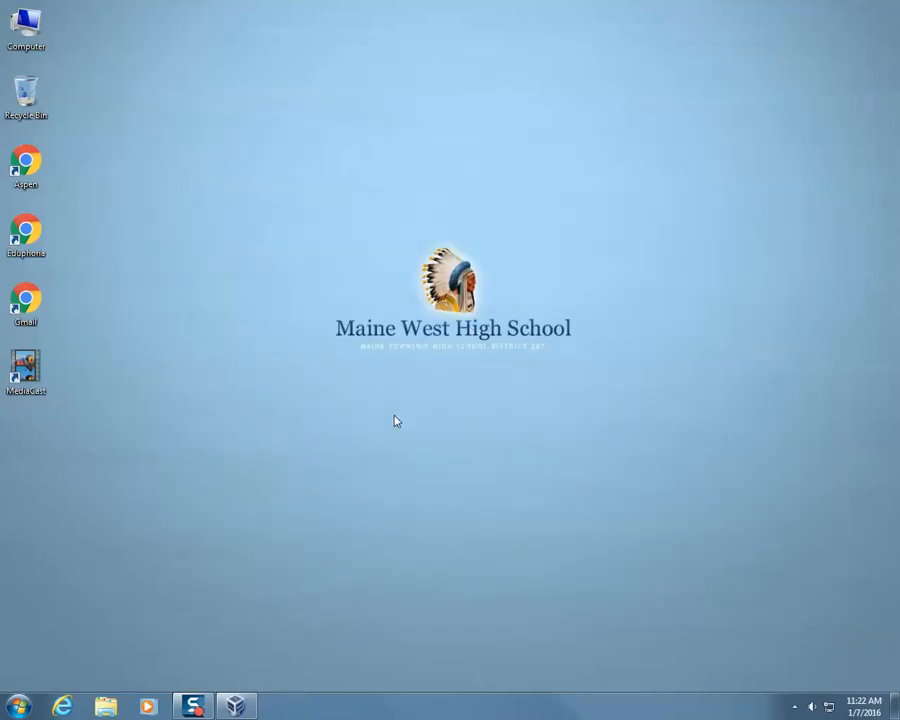
Return to VirtualBox Manager and resume the saved Ubuntu Desktop machine.
left_click(236, 706)
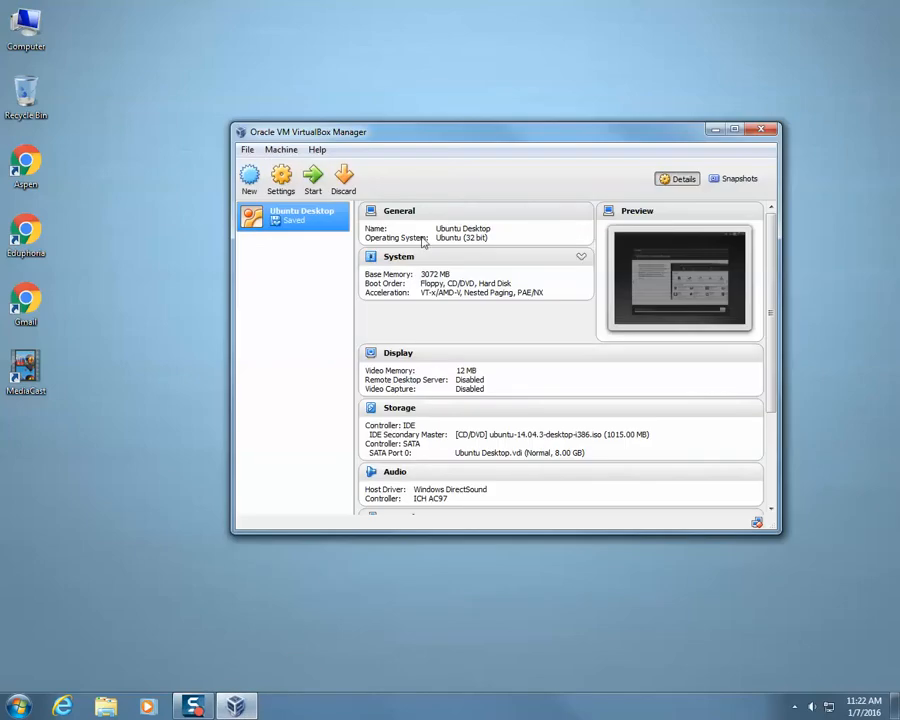
double_click(301, 221)
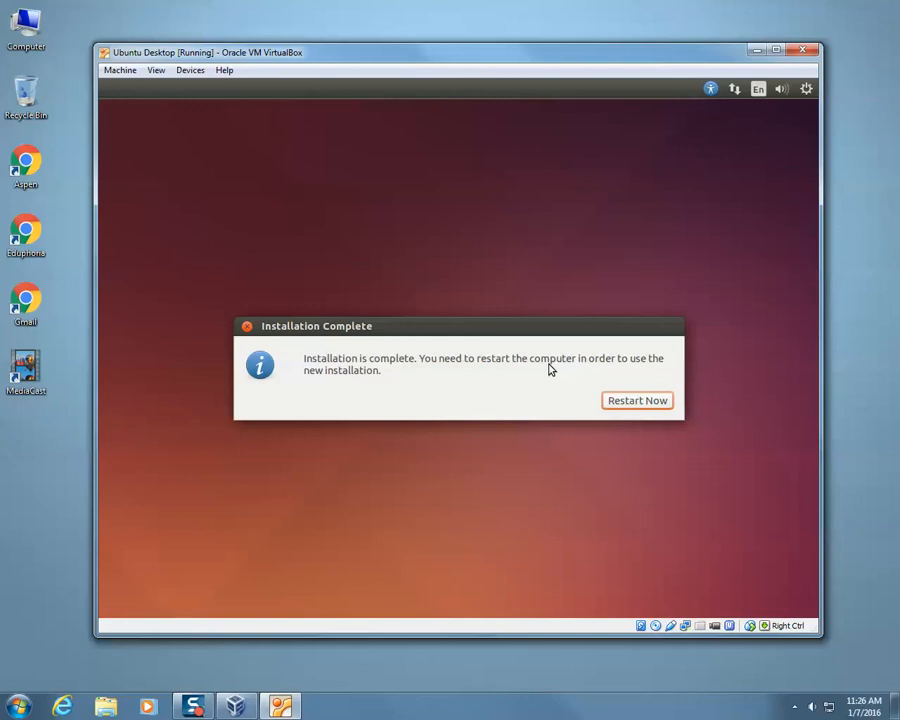
Choose Restart Now in the Installation Complete dialog.
left_click(627, 402)
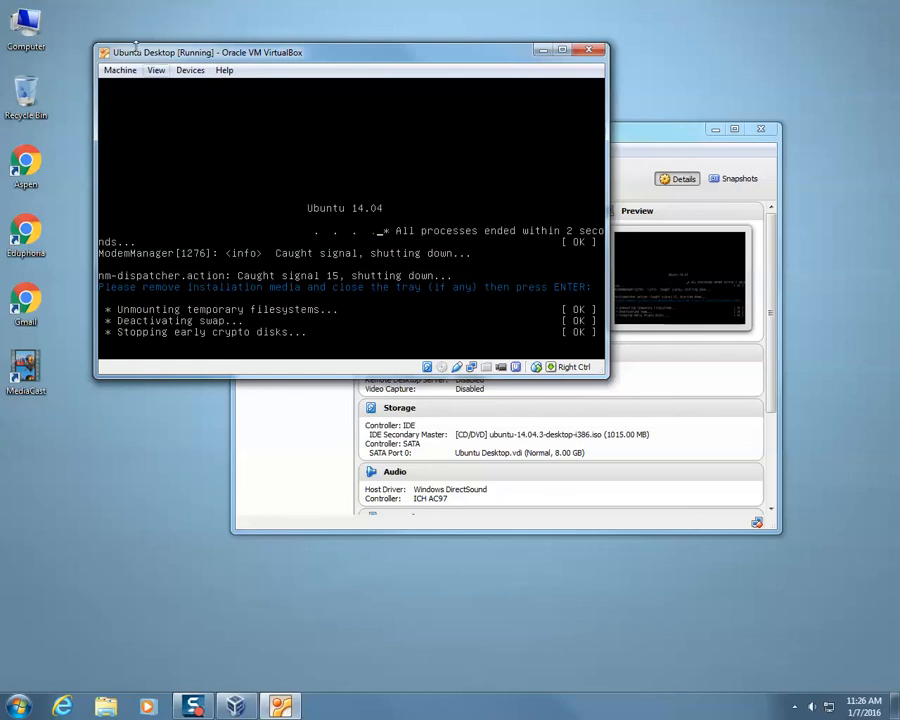
Swap the installer ISO for host drive 'D:' and continue booting into installed Ubuntu.
left_click(190, 72)
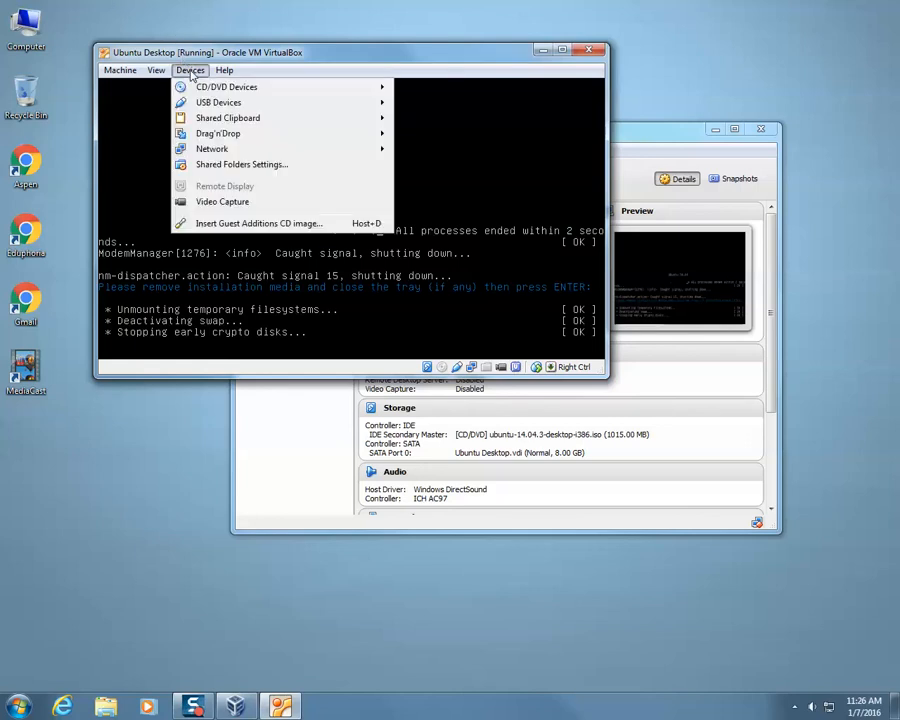
mouse_move(203, 89)
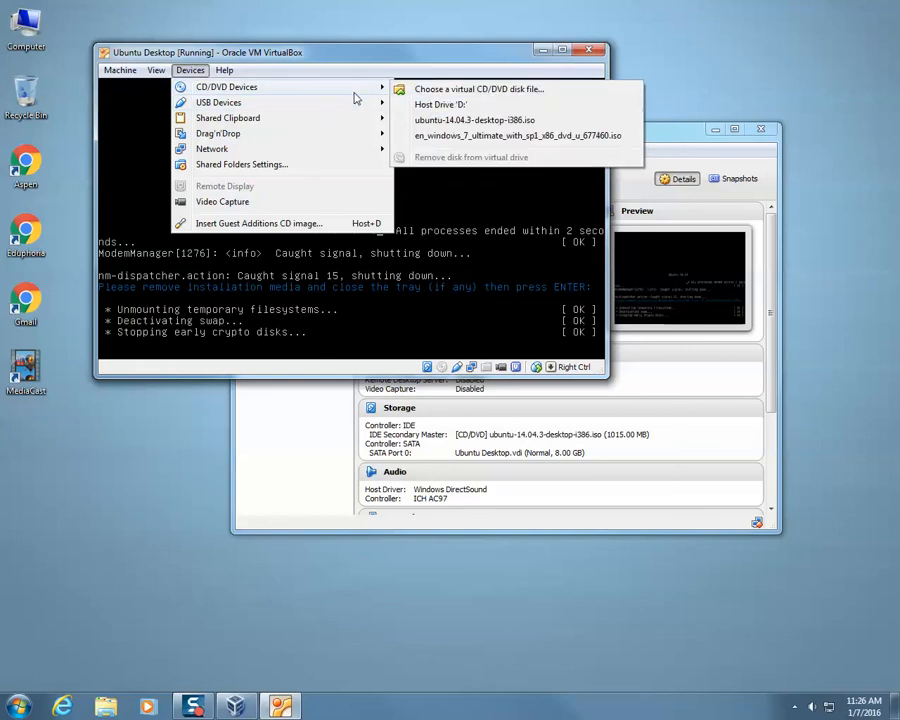
left_click(439, 105)
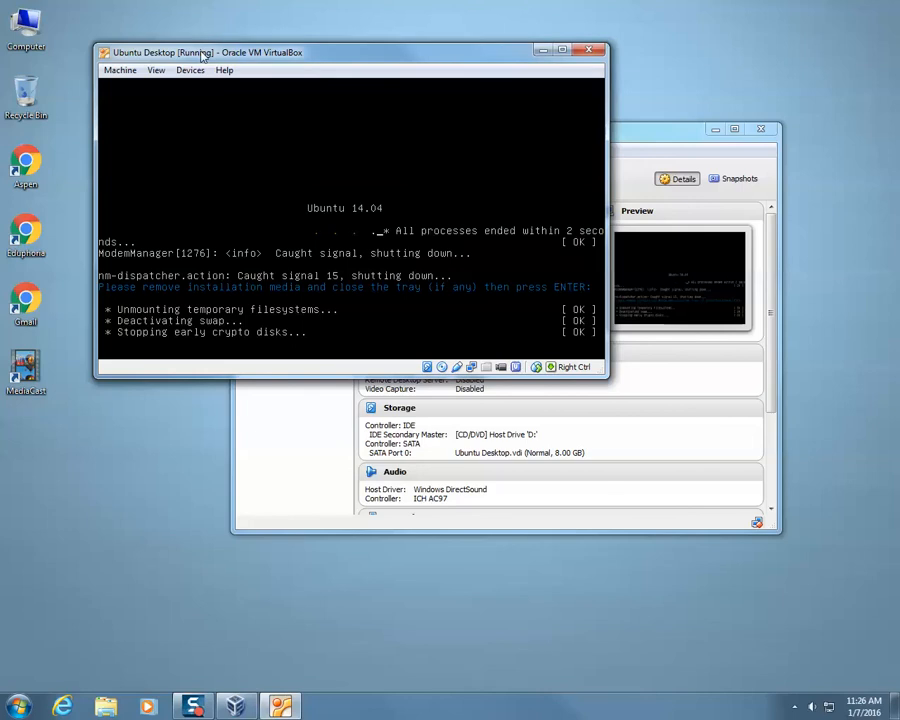
key("Return")
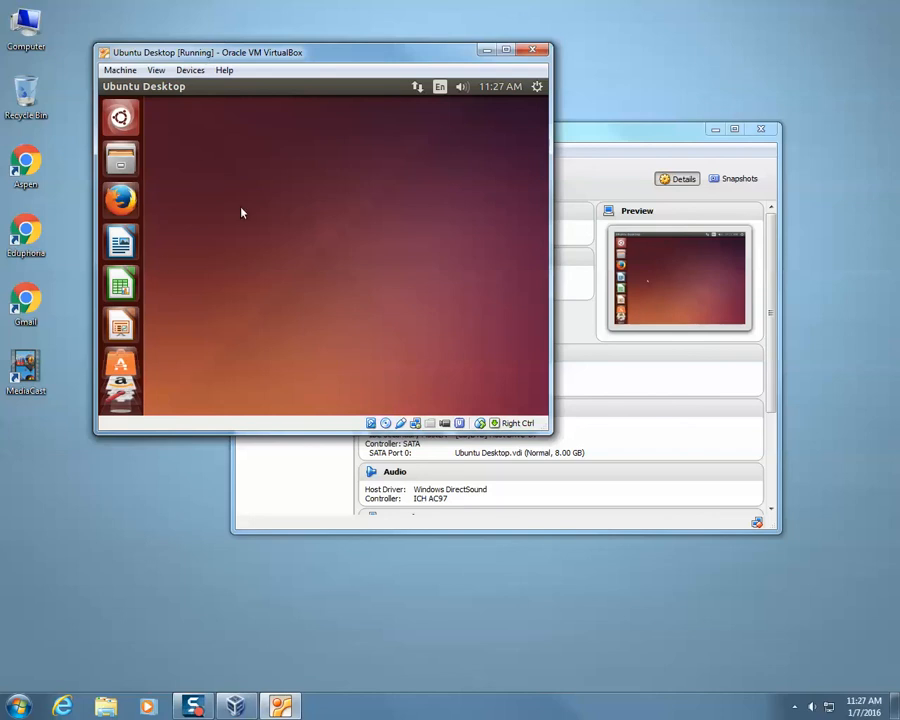
Insert the Guest Additions CD image and agree to run its autorun software.
left_click(192, 71)
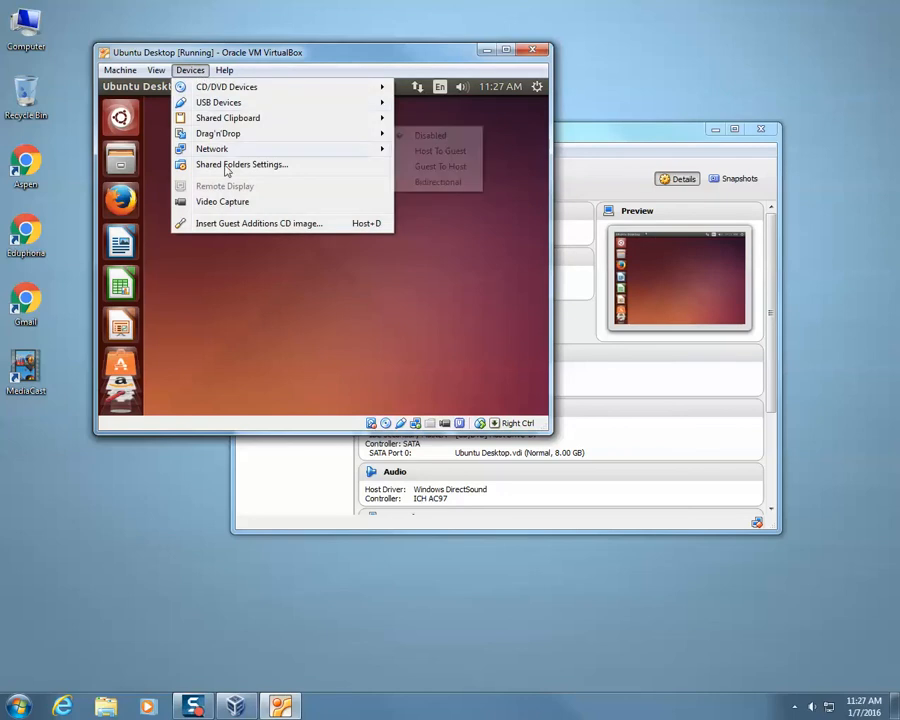
left_click(239, 225)
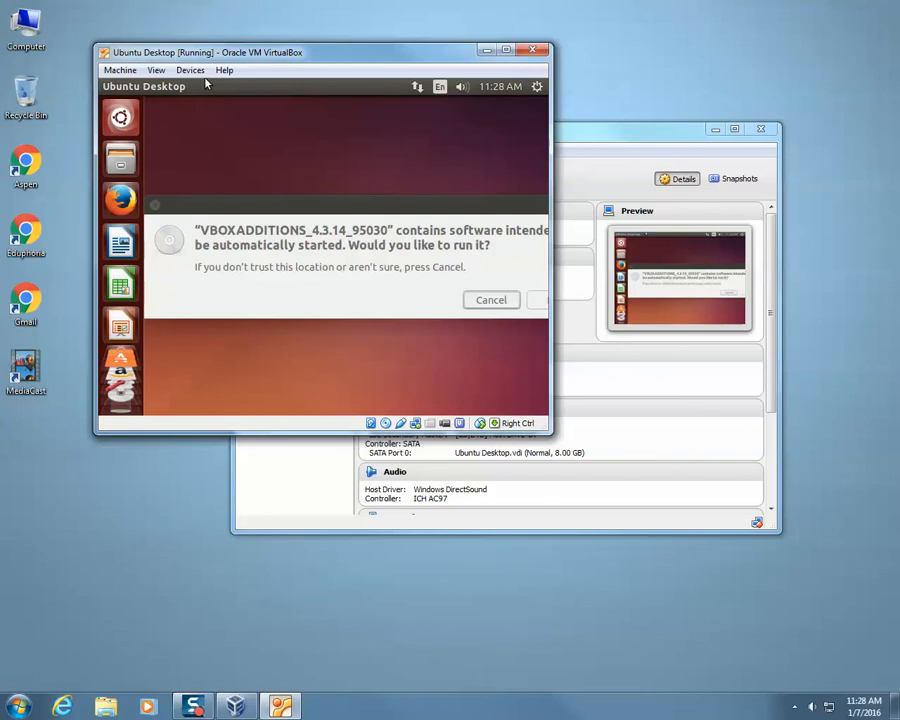
left_click_drag(507, 205, 452, 201)
left_click(503, 298)
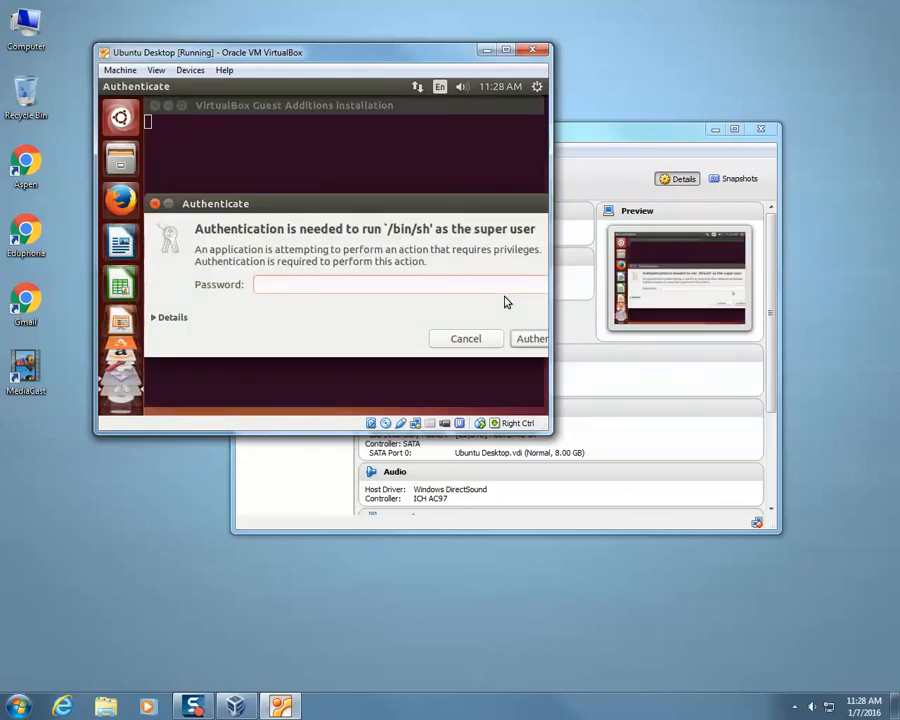
Authenticate with the user password, then close the finished Guest Additions terminal.
type("••••••••")
left_click(530, 337)
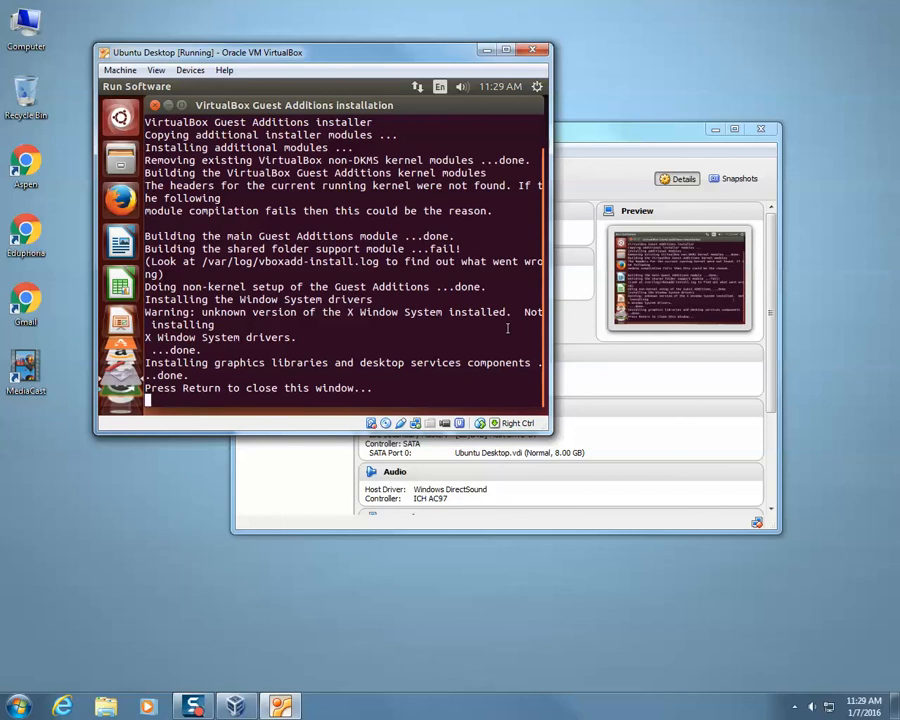
key("Return")
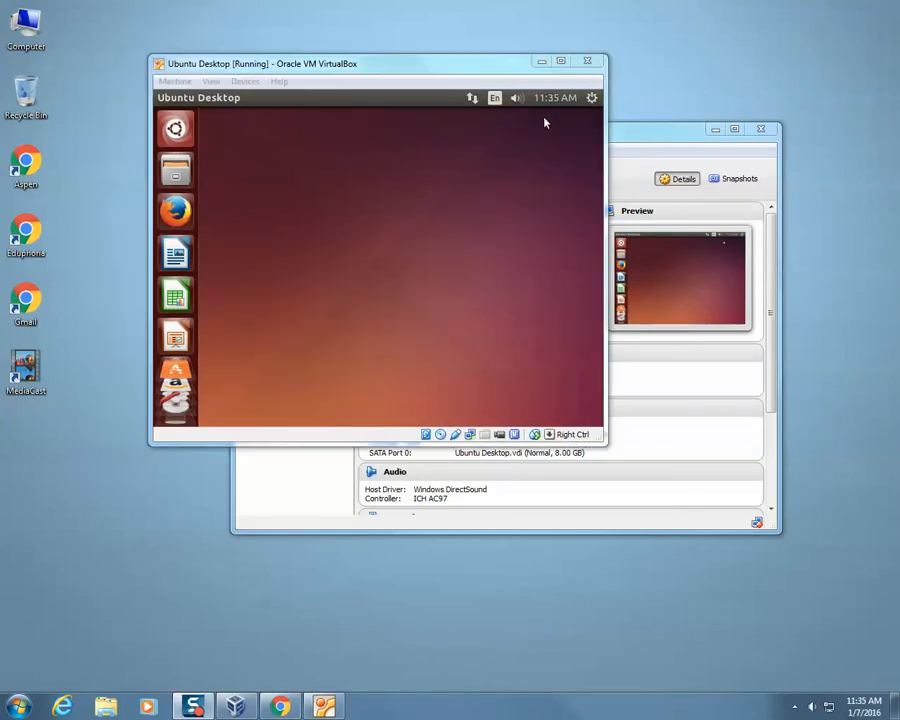
Shut down Ubuntu from the gear menu, confirming Shut Down.
left_click(593, 98)
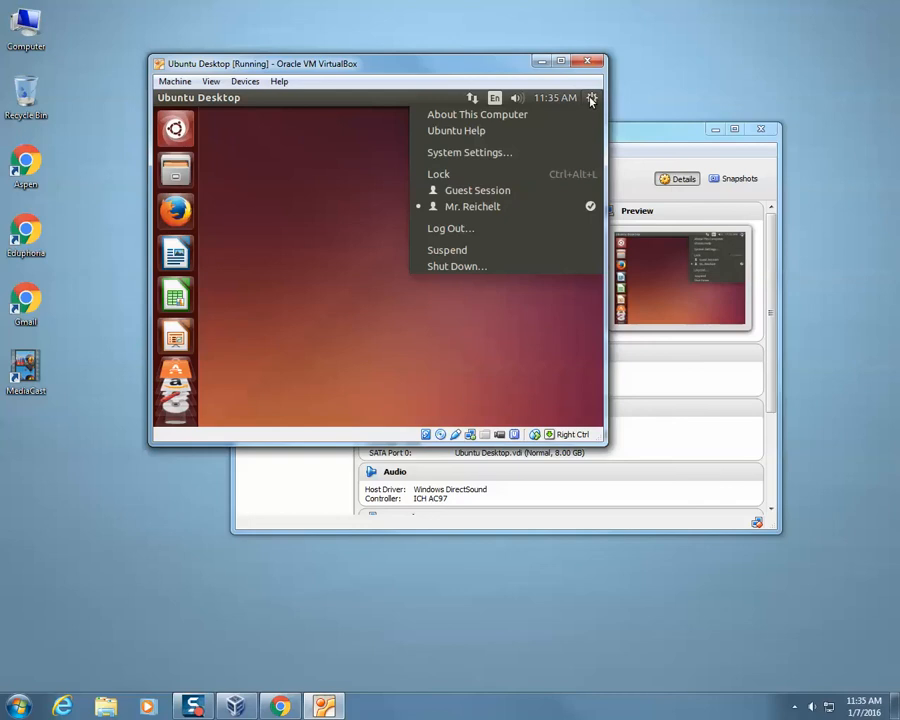
left_click(519, 268)
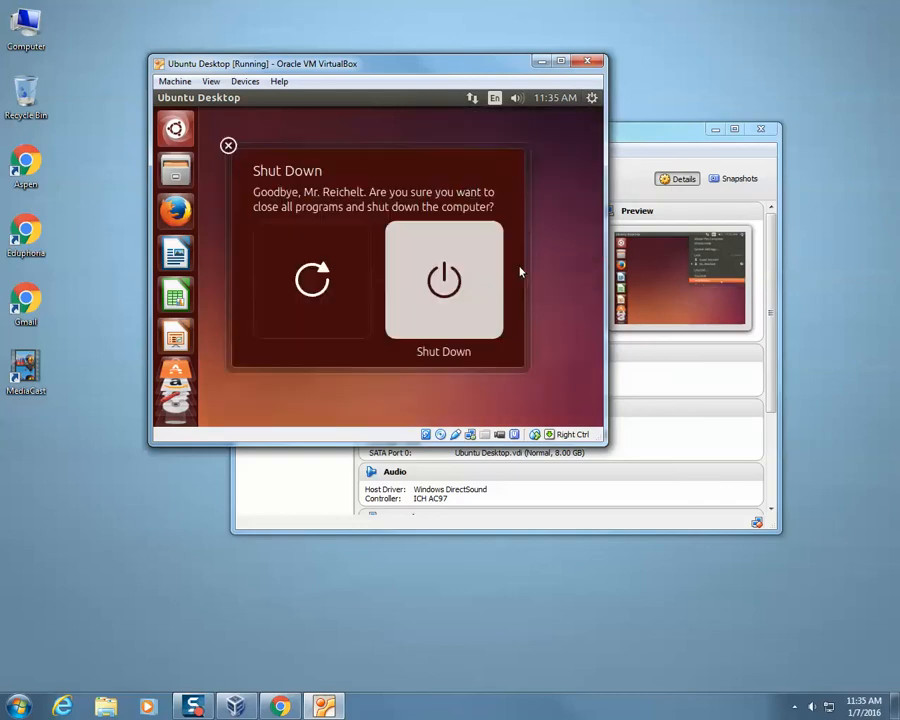
left_click(464, 294)
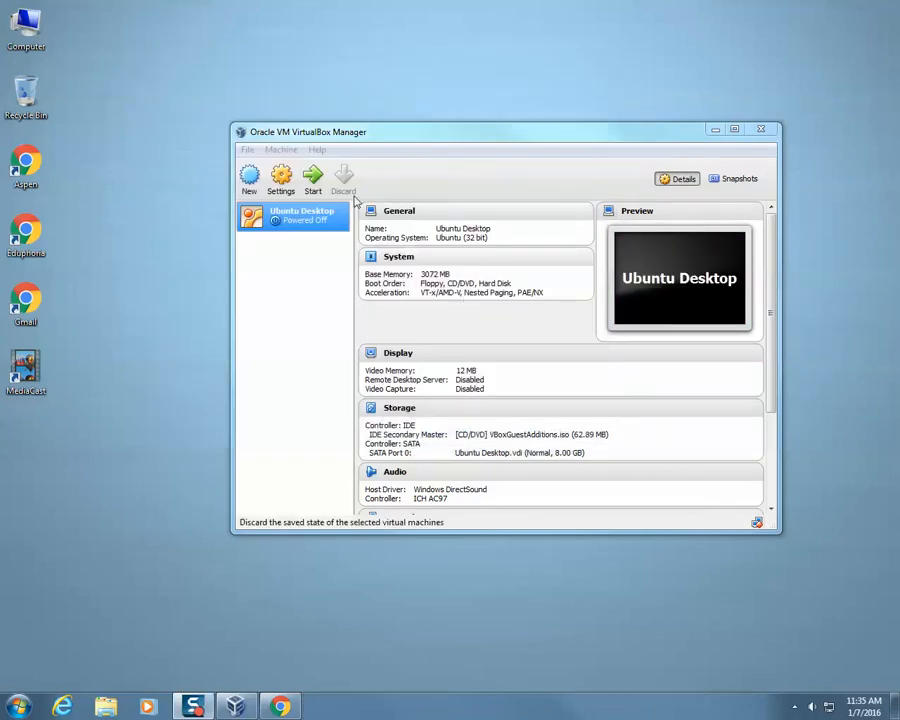
Switch VirtualBox Manager to the Snapshots view, listing only Current State.
left_click(740, 180)
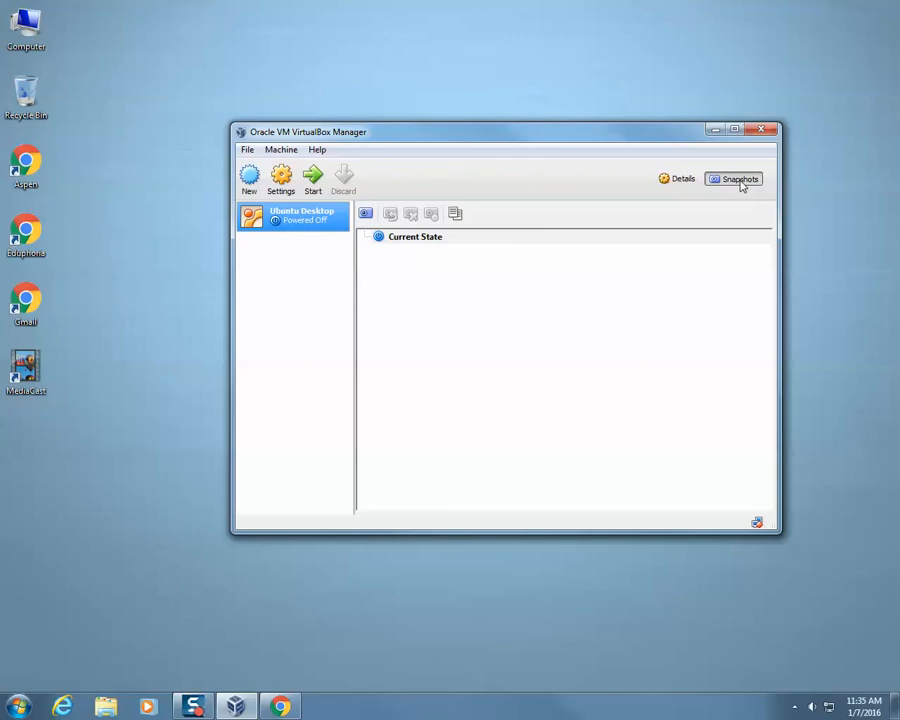
Take a snapshot, replacing the default 'Snapshot 1' name with 'Right after installation'.
left_click(366, 214)
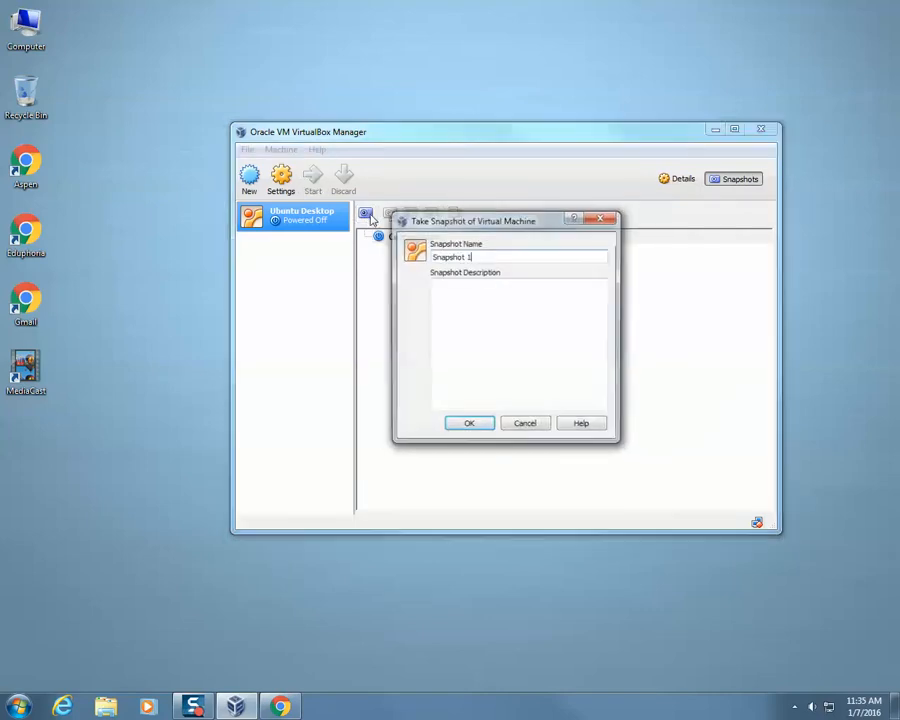
left_click_drag(470, 256, 322, 265)
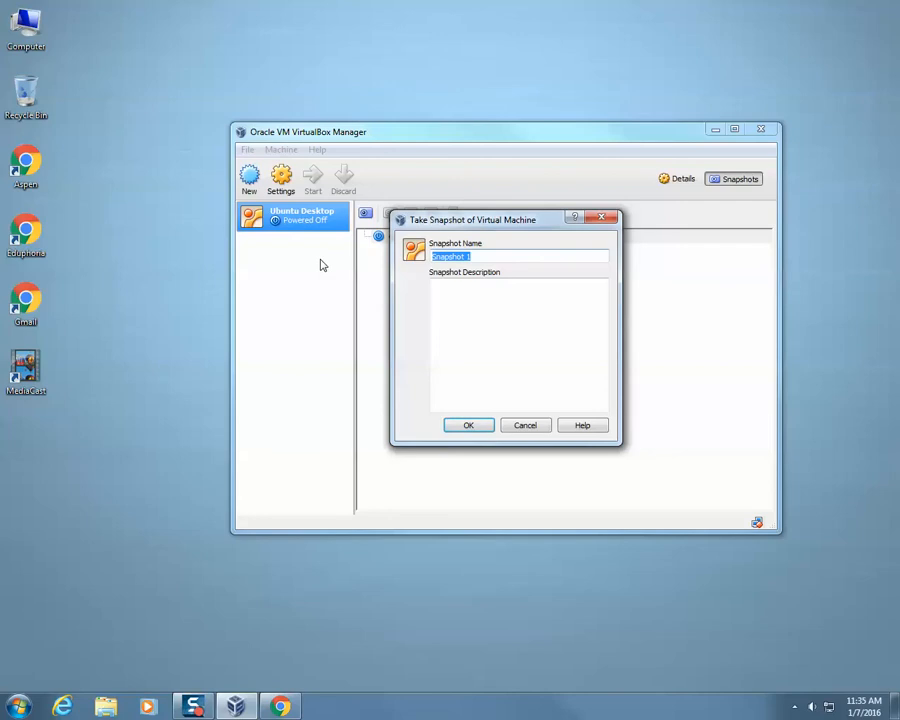
type("Right after installation")
key("Return")
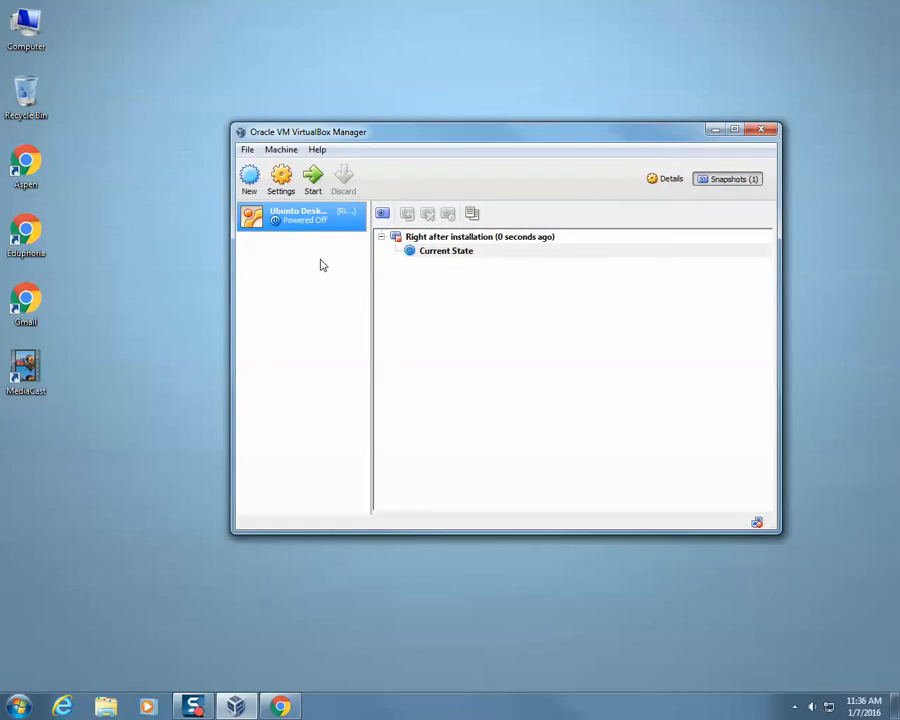